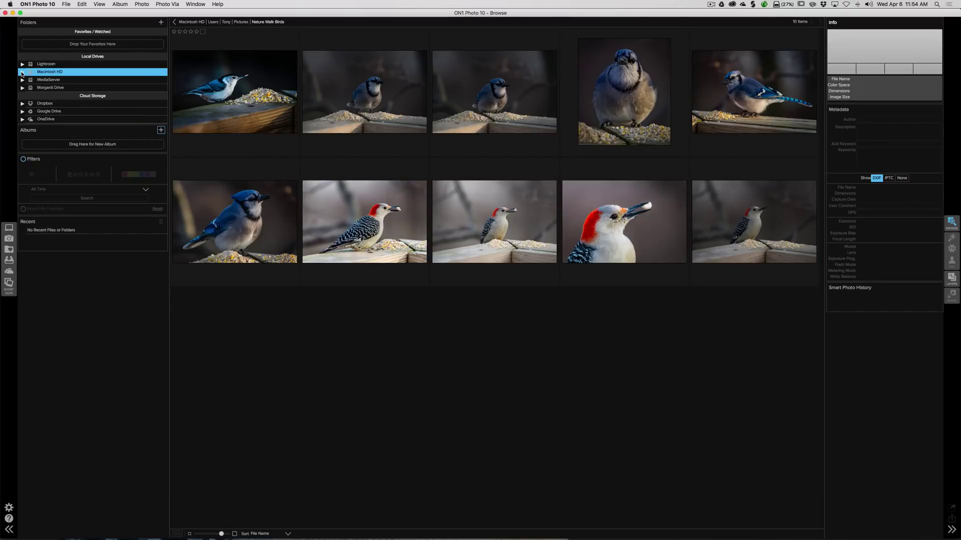
# - Expand and collapse Macintosh HD, then jump to the empty Desktop folder
pyautogui.click(22, 73)
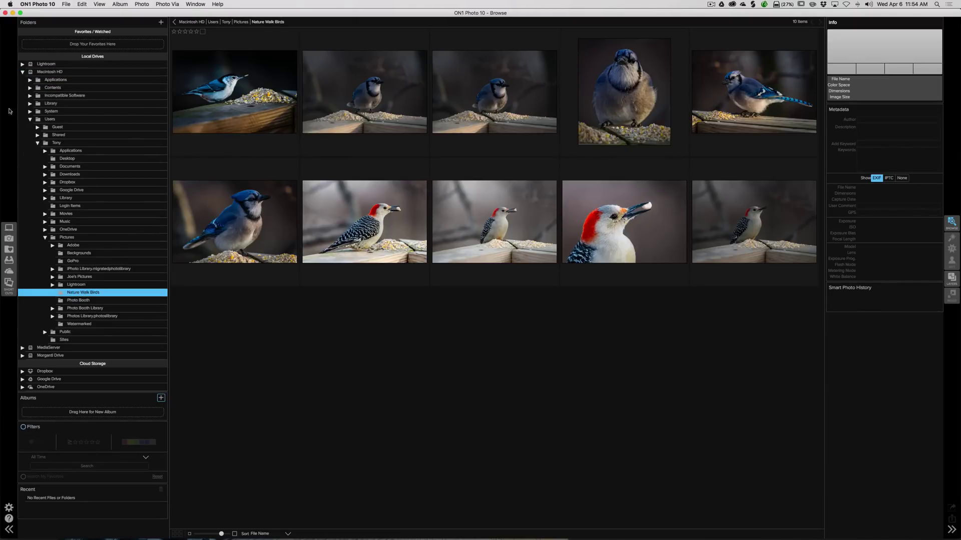
pyautogui.click(22, 73)
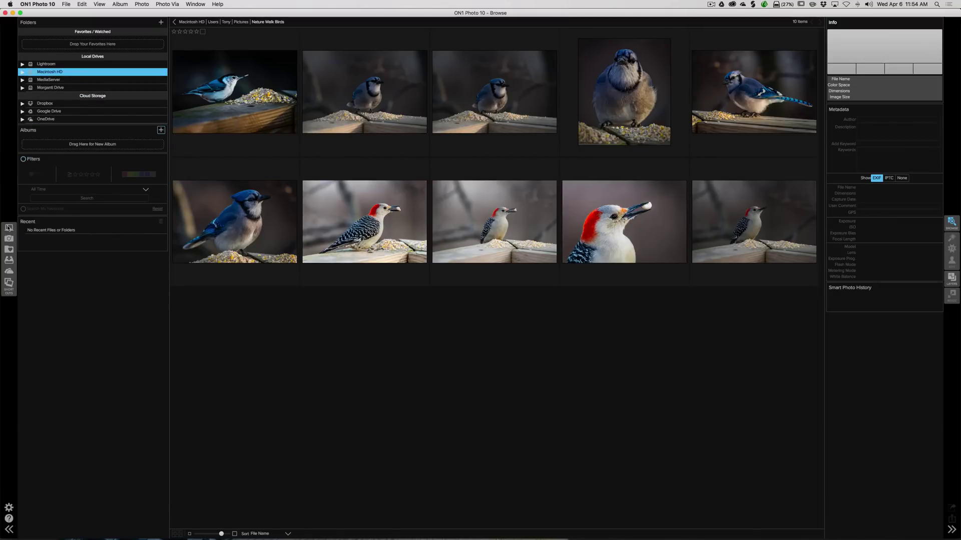
pyautogui.click(8, 228)
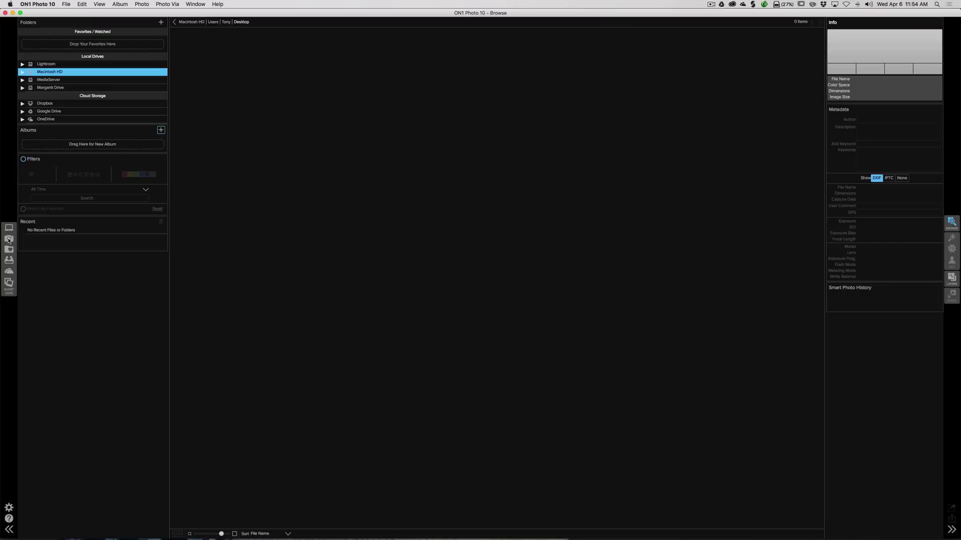
# - Go to the Pictures folder and open the Nature Walk Birds folder
pyautogui.click(9, 239)
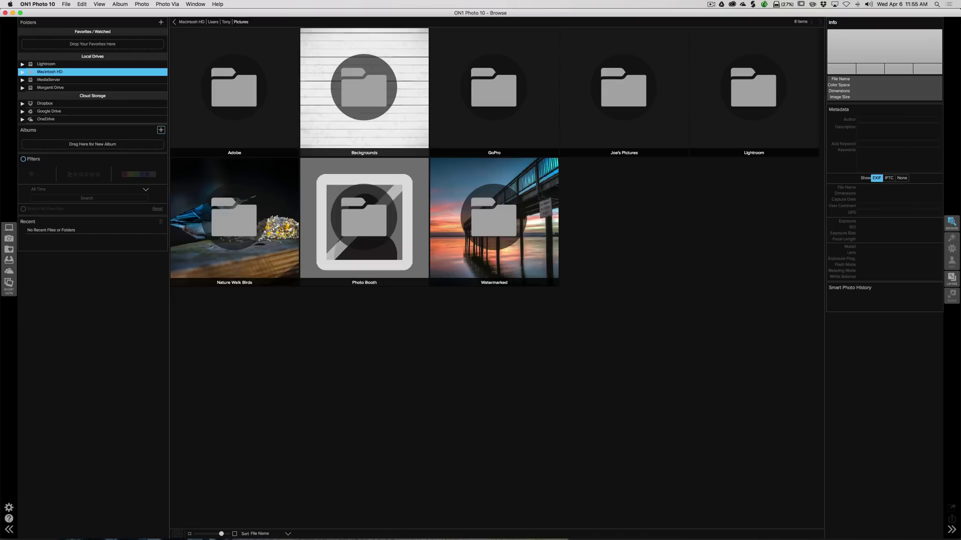
pyautogui.click(220, 213)
pyautogui.doubleClick(220, 213)
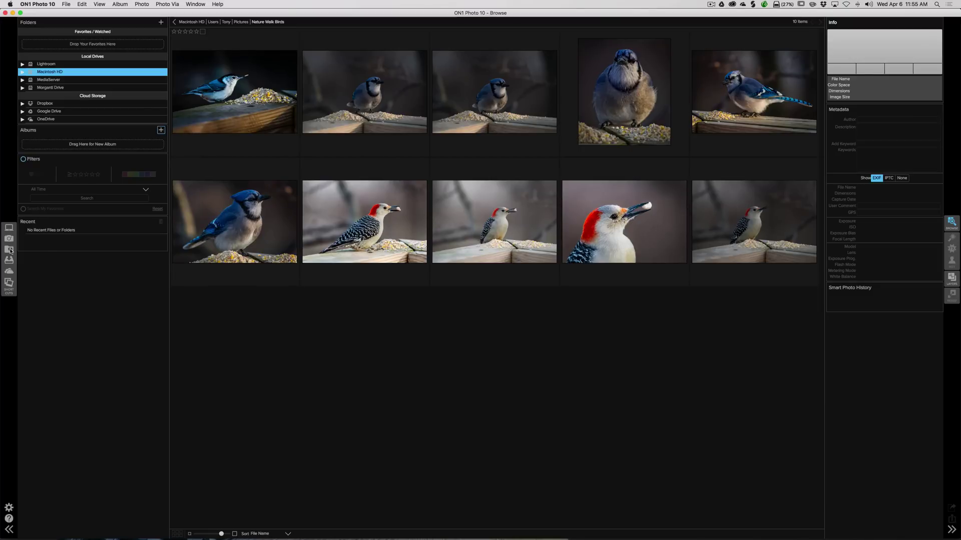
# - Browse the Favorites, Drives, Cloud Services and Albums views, then reselect Nature Walk Birds
pyautogui.click(9, 249)
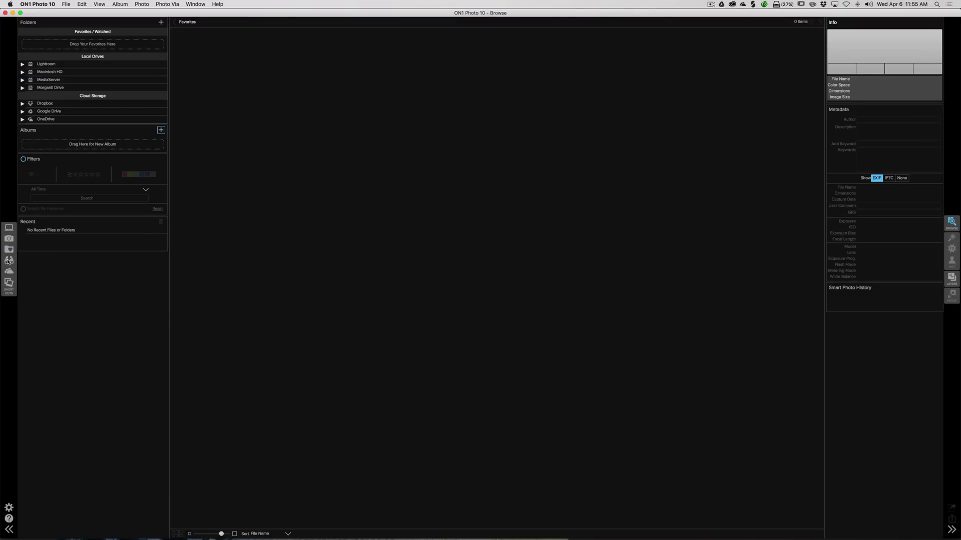
pyautogui.click(9, 260)
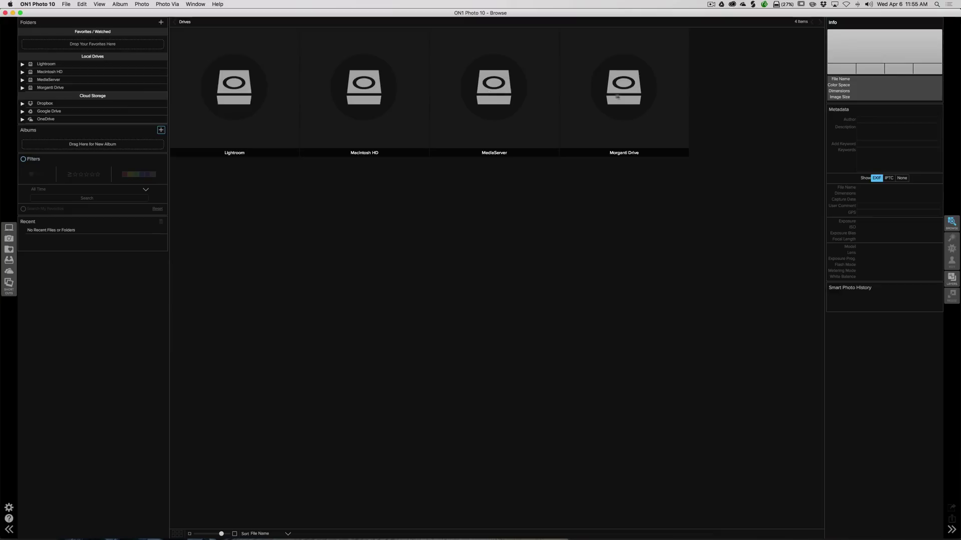
pyautogui.click(8, 271)
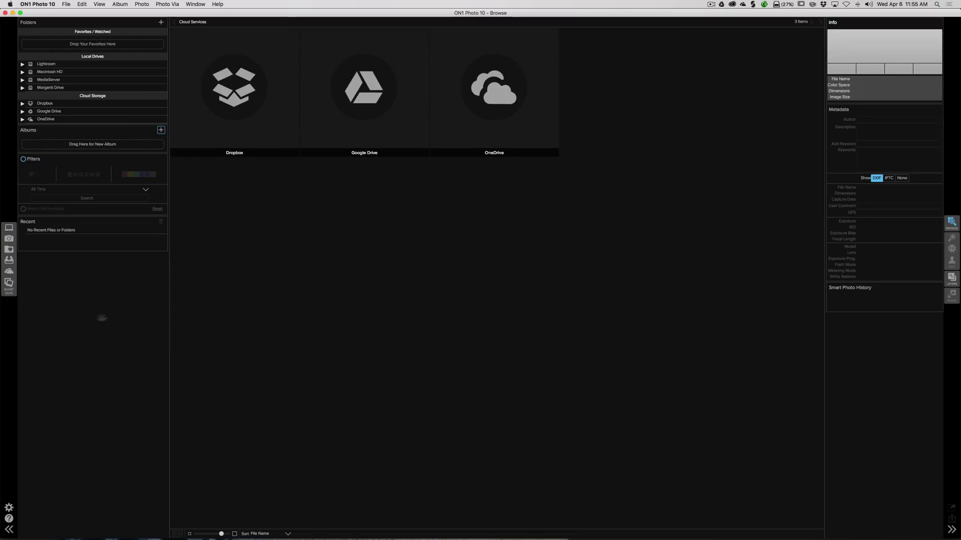
pyautogui.click(9, 283)
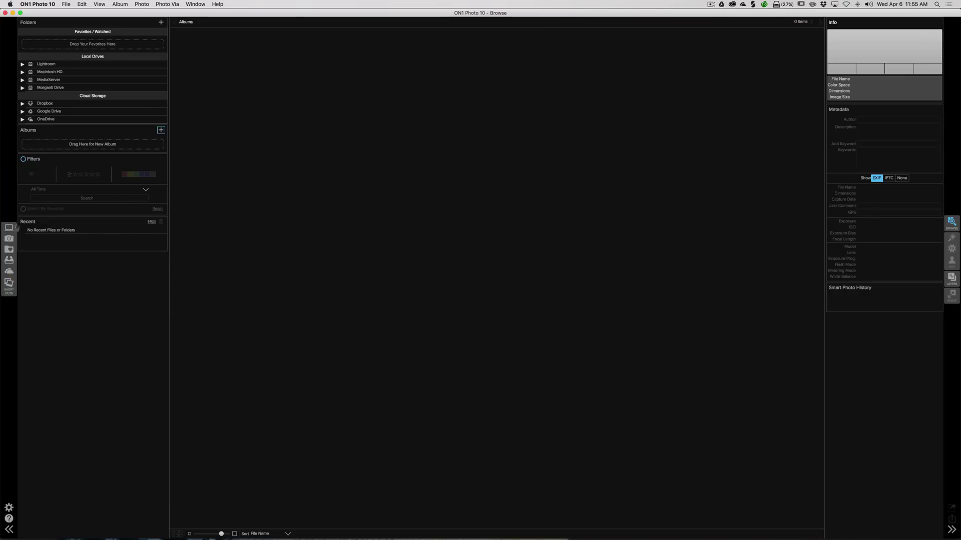
pyautogui.click(9, 250)
pyautogui.click(242, 221)
# - Open Nature Walk Birds, go back up to Pictures, and reopen the folder
pyautogui.doubleClick(245, 221)
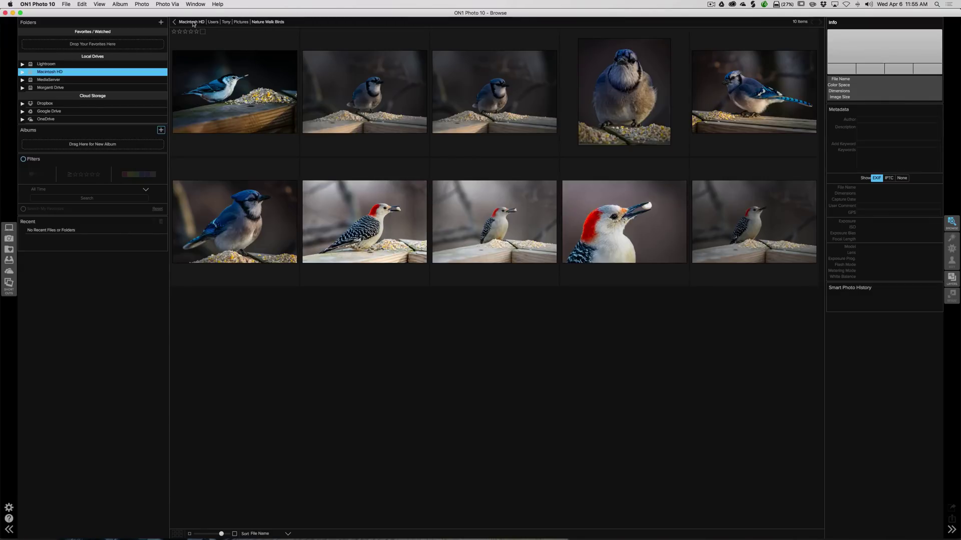
pyautogui.click(241, 22)
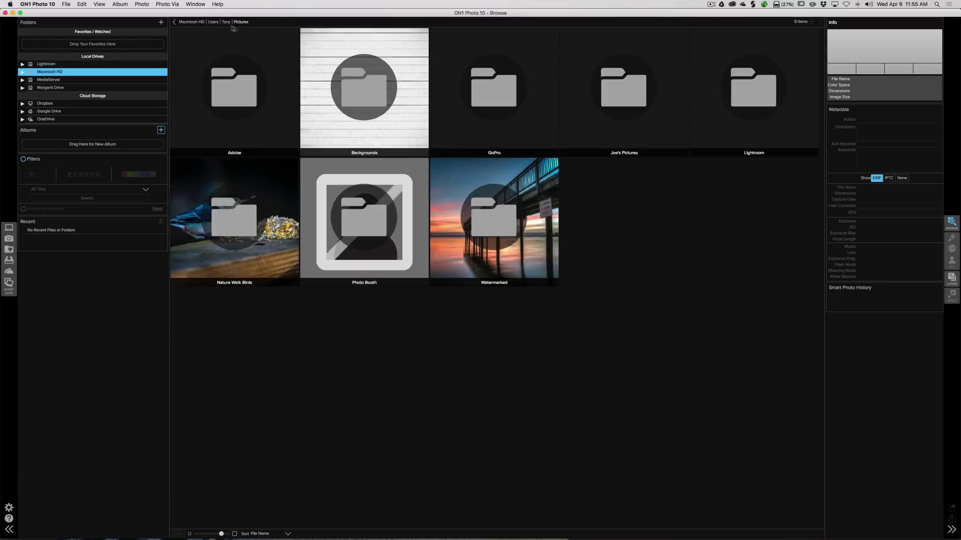
pyautogui.click(246, 224)
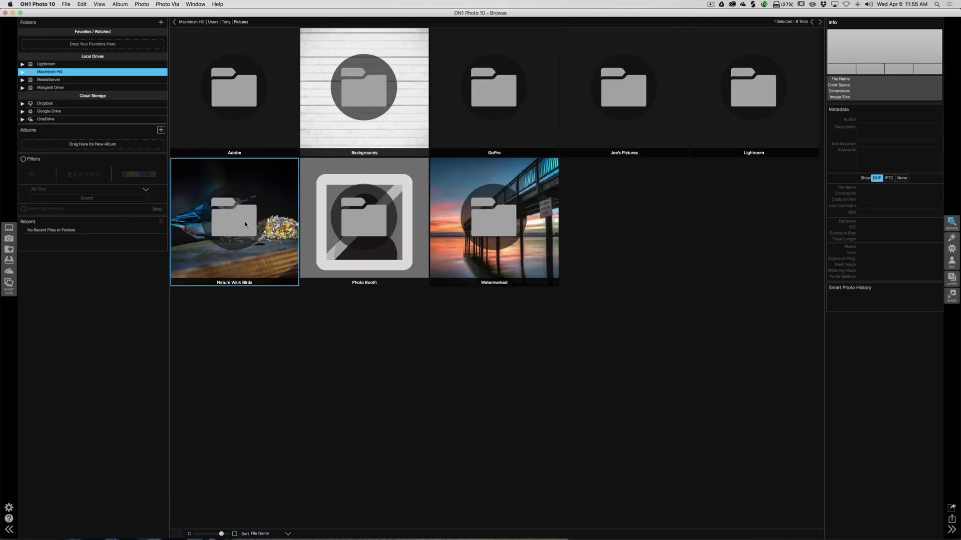
pyautogui.doubleClick(245, 224)
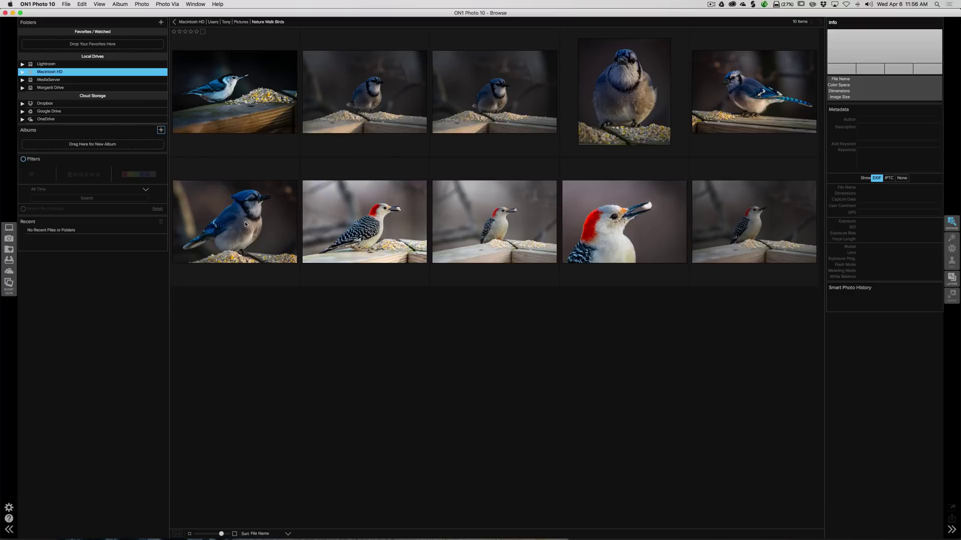
pyautogui.press('shift+super+p')
# - Select the nuthatch photo and switch between full-size view and grid using double-click, G and Space
pyautogui.click(239, 92)
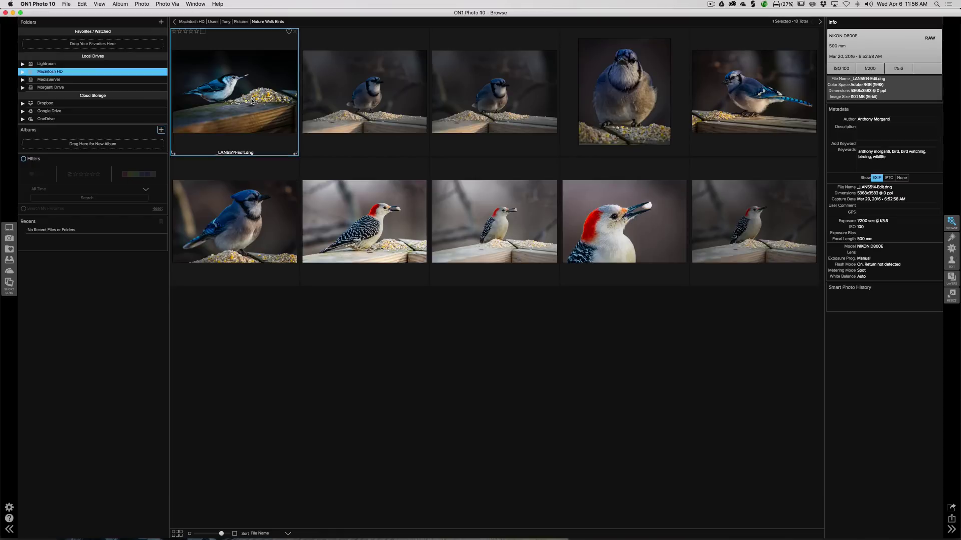
pyautogui.doubleClick(252, 101)
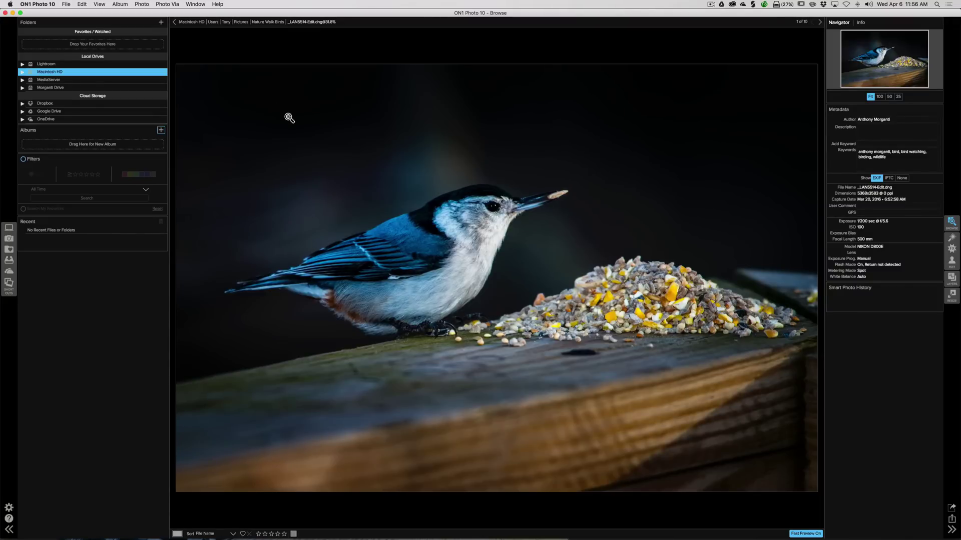
pyautogui.press('g')
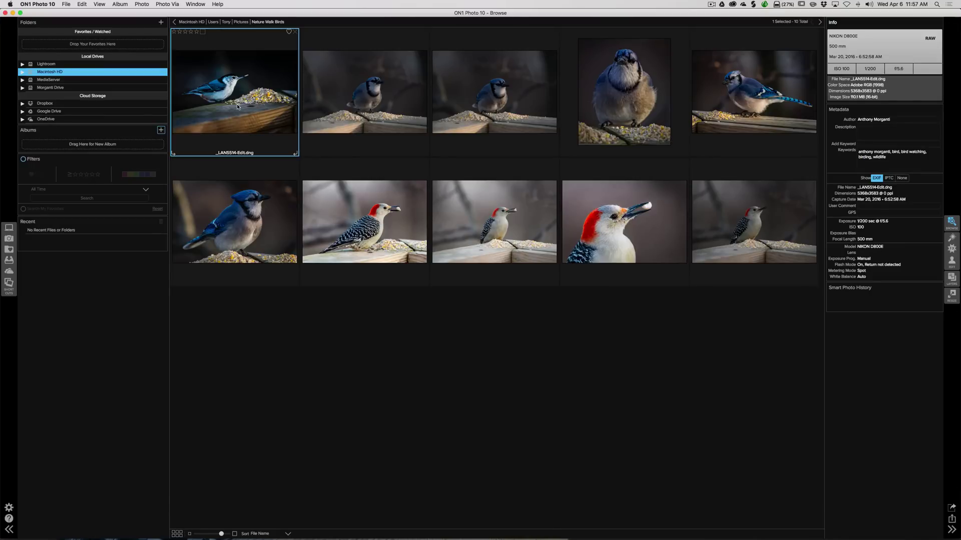
pyautogui.press('space')
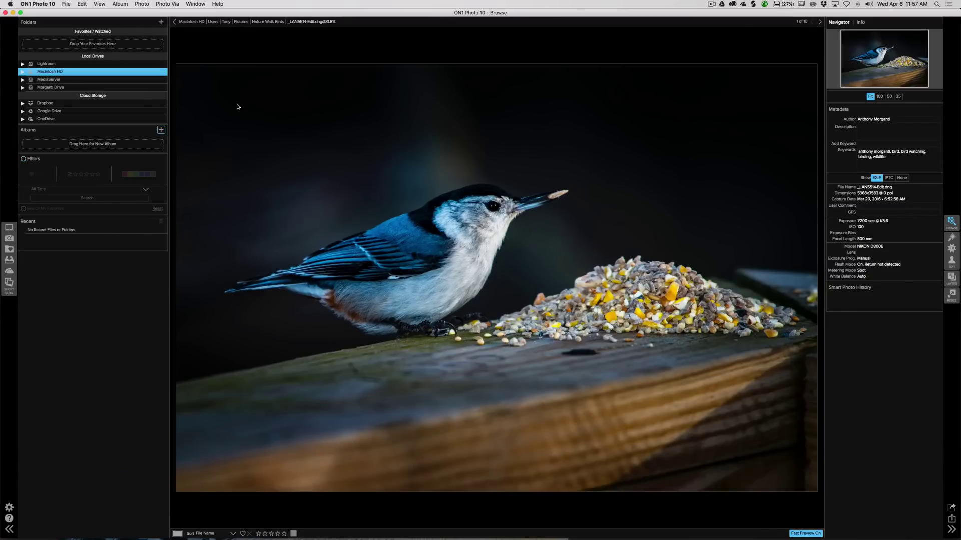
pyautogui.press('space')
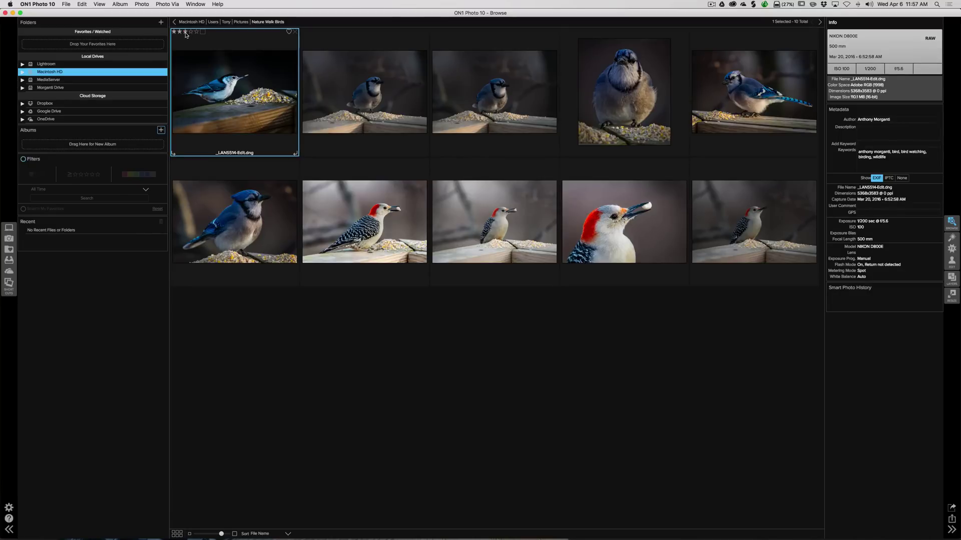
# - Give the nuthatch photo three stars, then change it to five stars with the 5 key
pyautogui.click(185, 32)
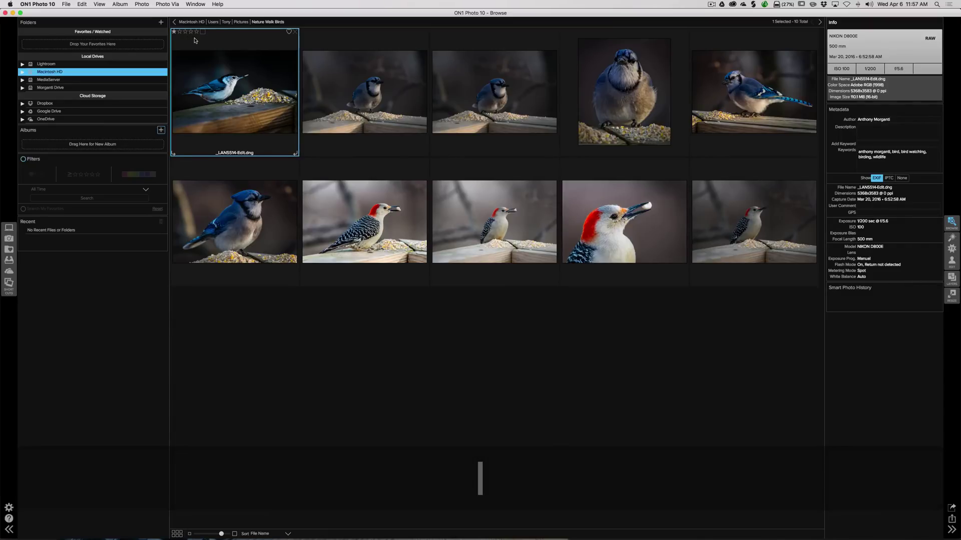
pyautogui.press('5')
# - Give the nuthatch photo a yellow colour label with the 7 key
pyautogui.click(204, 32)
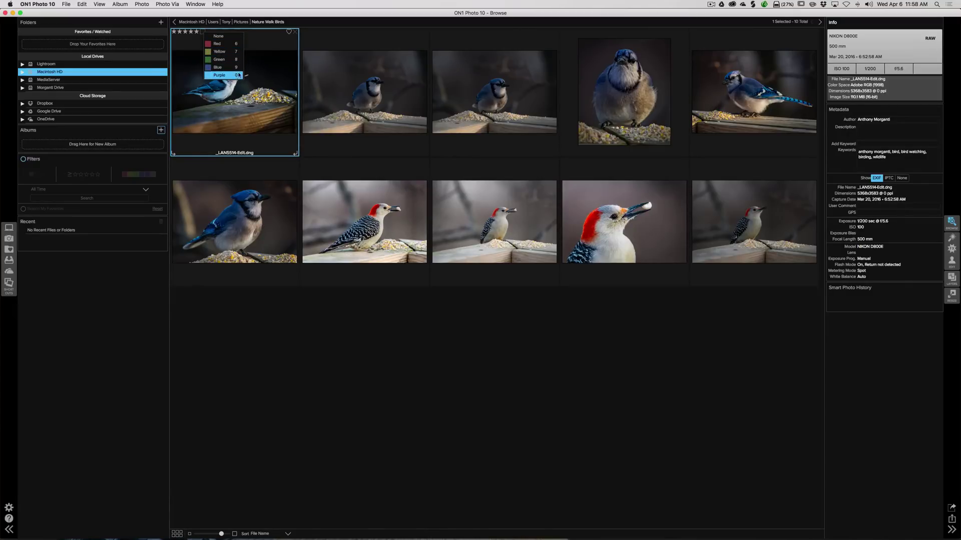
pyautogui.click(250, 40)
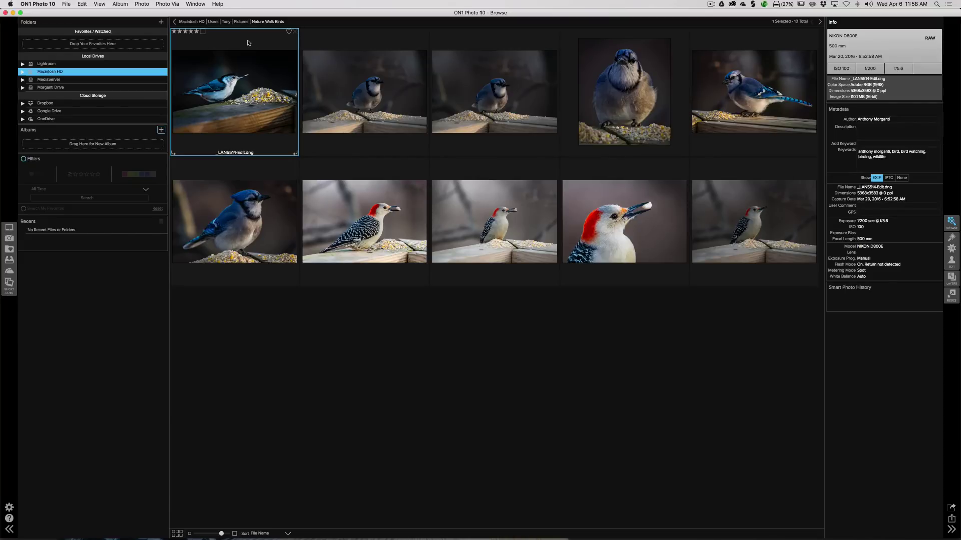
pyautogui.press('7')
# - Try the like heart and P/U/X flag keys on the nuthatch, then select _LAN5525.dng
pyautogui.click(289, 32)
pyautogui.click(289, 32)
pyautogui.press('p')
pyautogui.press('u')
pyautogui.press('x')
pyautogui.press('x')
pyautogui.press('p')
pyautogui.click(366, 79)
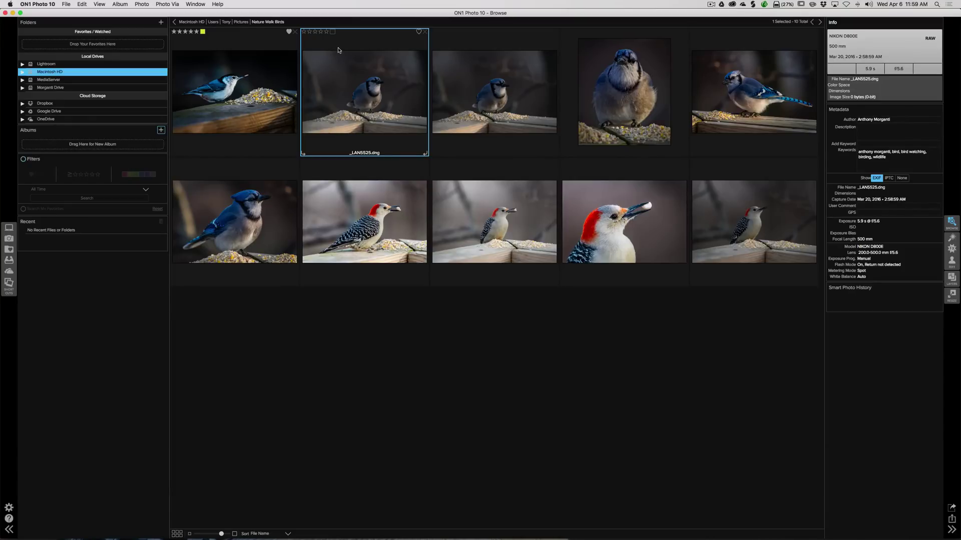
# - Rate _LAN5525.dng five stars and turn on auto advance after rating
pyautogui.press('5')
pyautogui.press('Right')
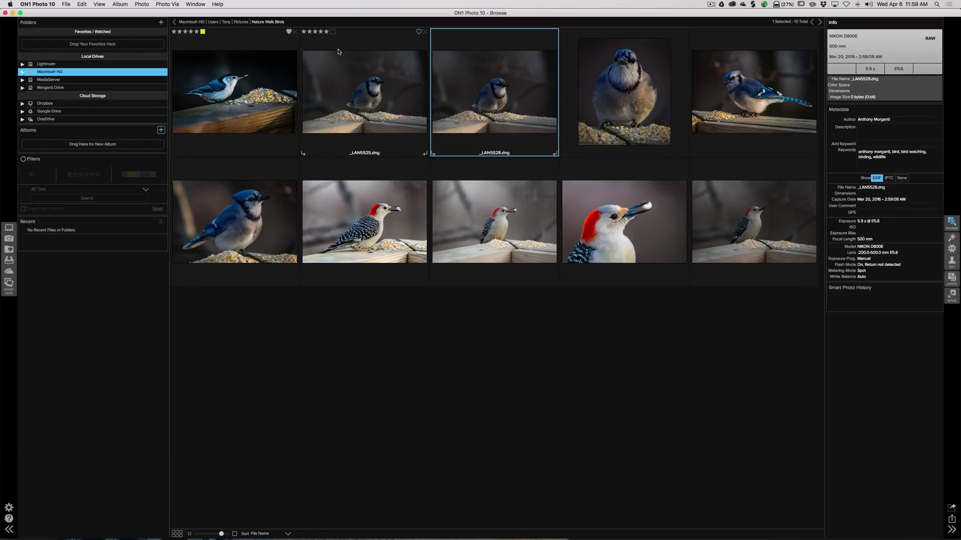
pyautogui.click(138, 5)
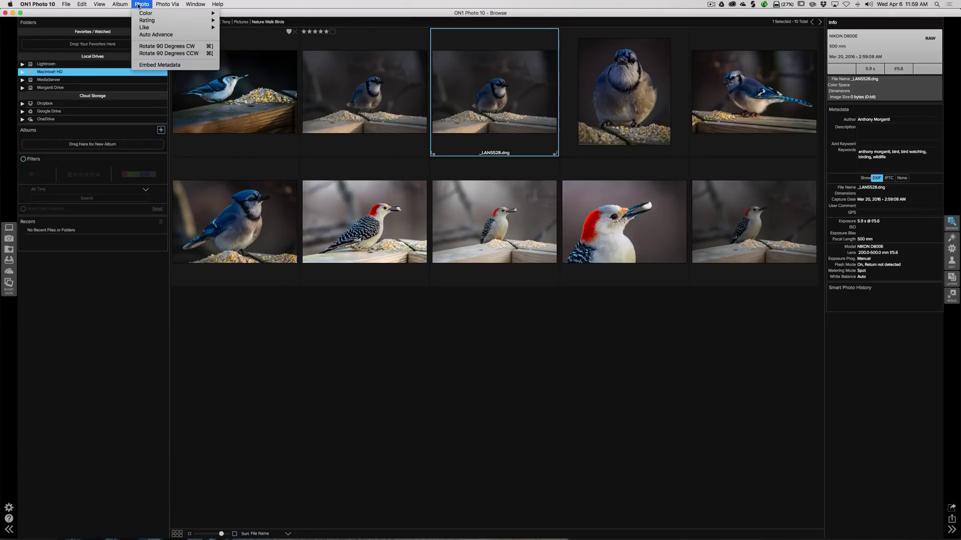
pyautogui.click(151, 35)
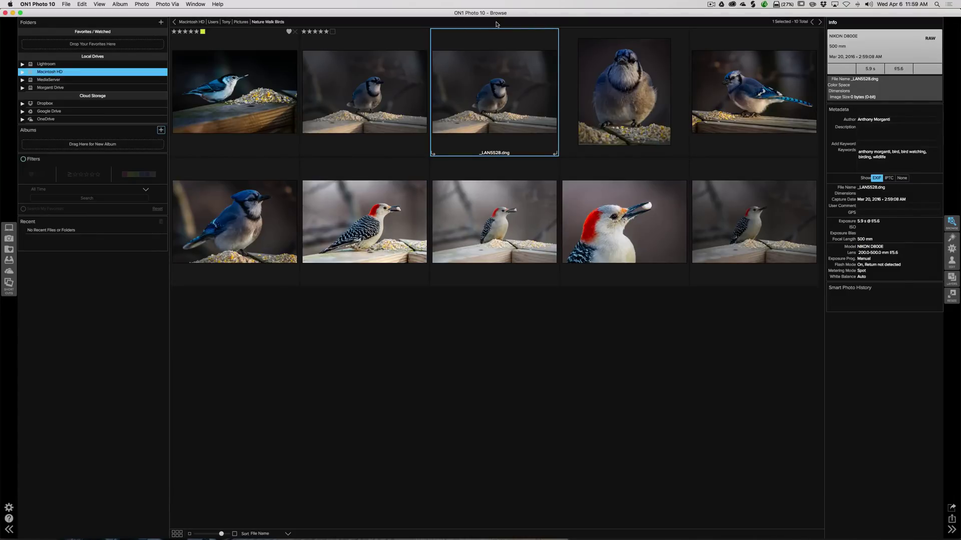
# - Rate _LAN5529 copy.dng, the second-row blue jay and the woodpecker close-up five stars
pyautogui.press('Right')
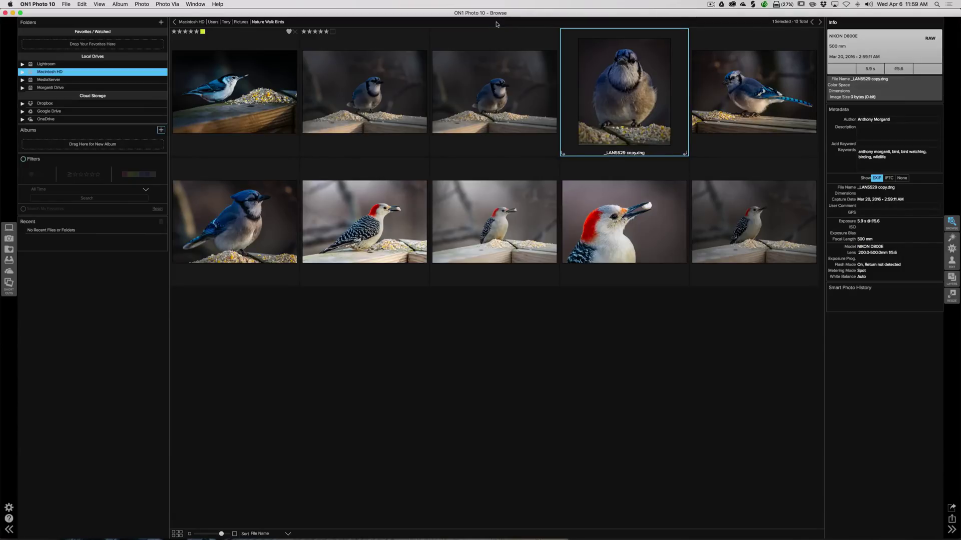
pyautogui.press('5')
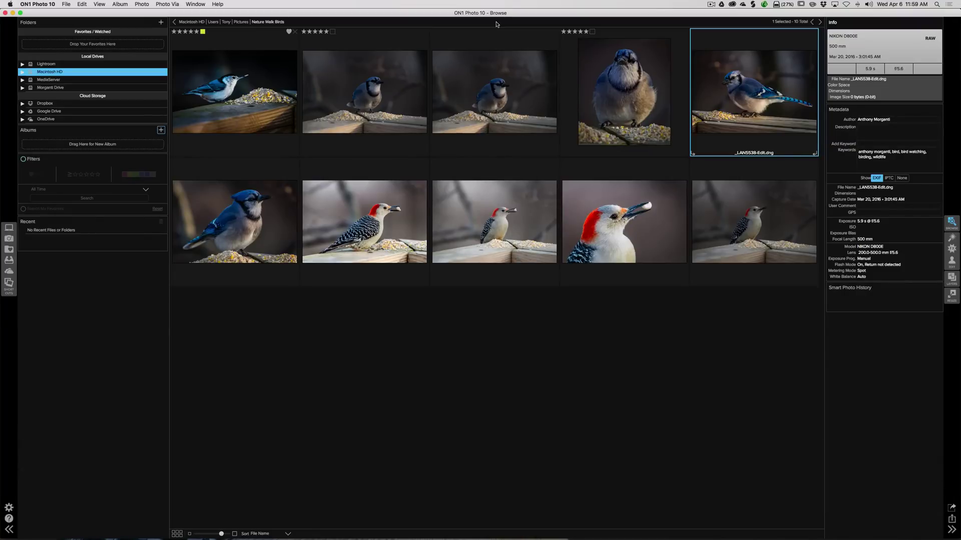
pyautogui.press('Right')
pyautogui.press('5')
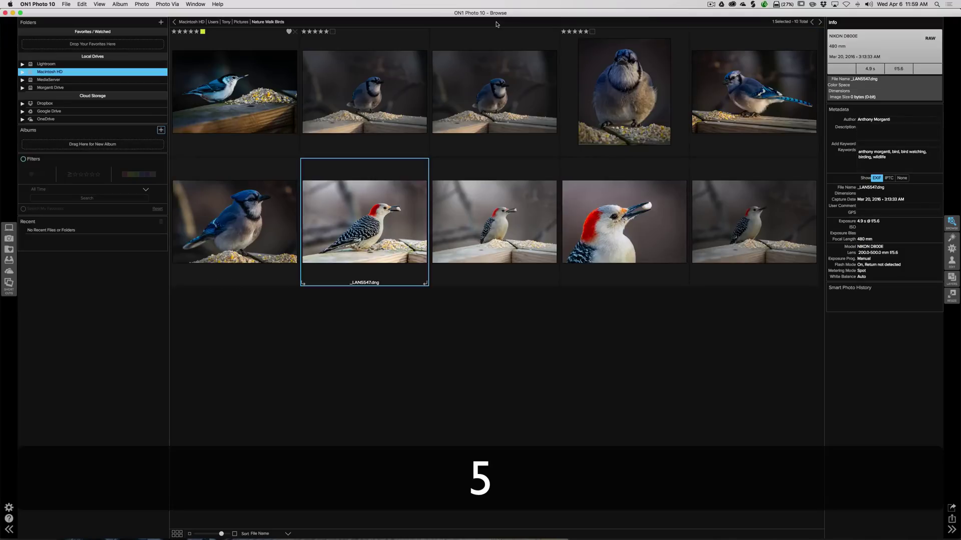
pyautogui.press('Right')
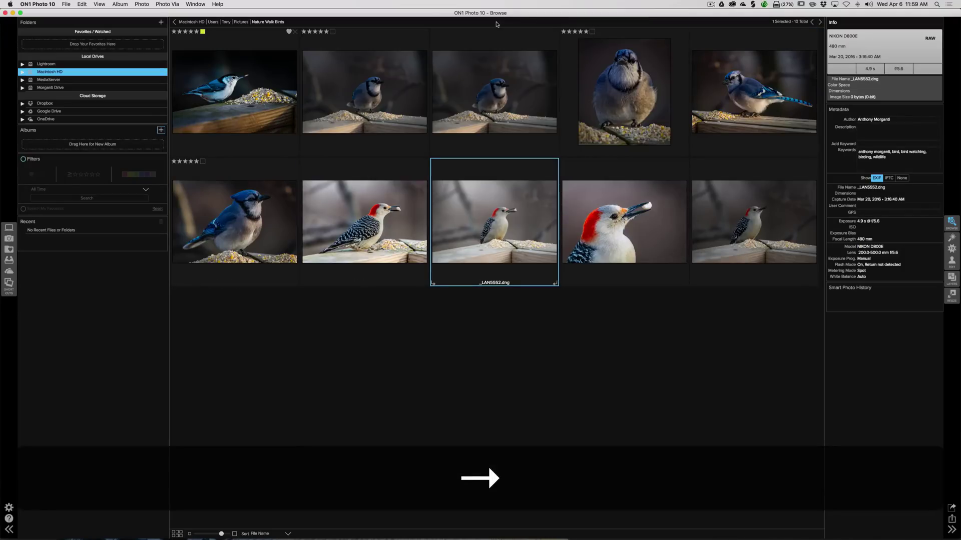
pyautogui.press('Right')
pyautogui.press('5')
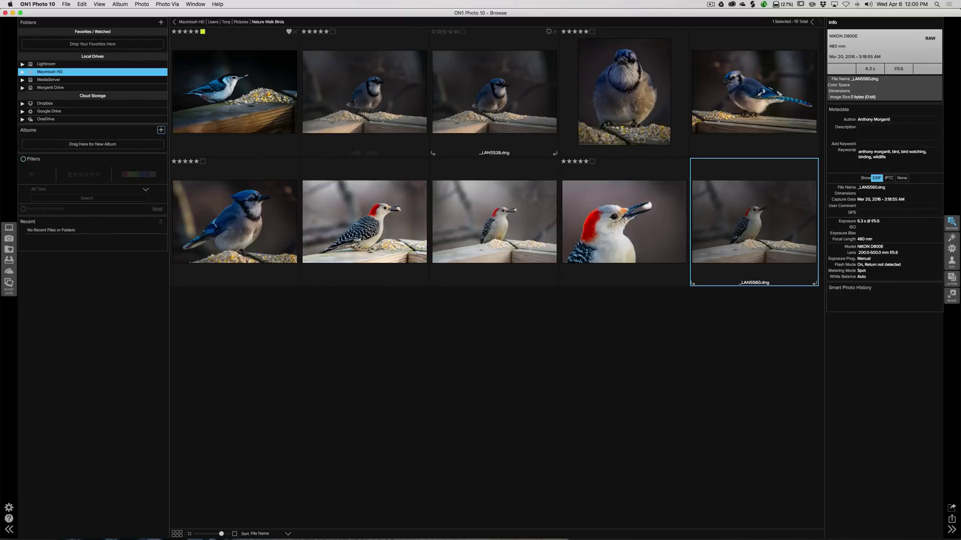
# - Look through the Photo menu, then mark blue jay _LAN5525.dng as a liked pick with P
pyautogui.click(141, 4)
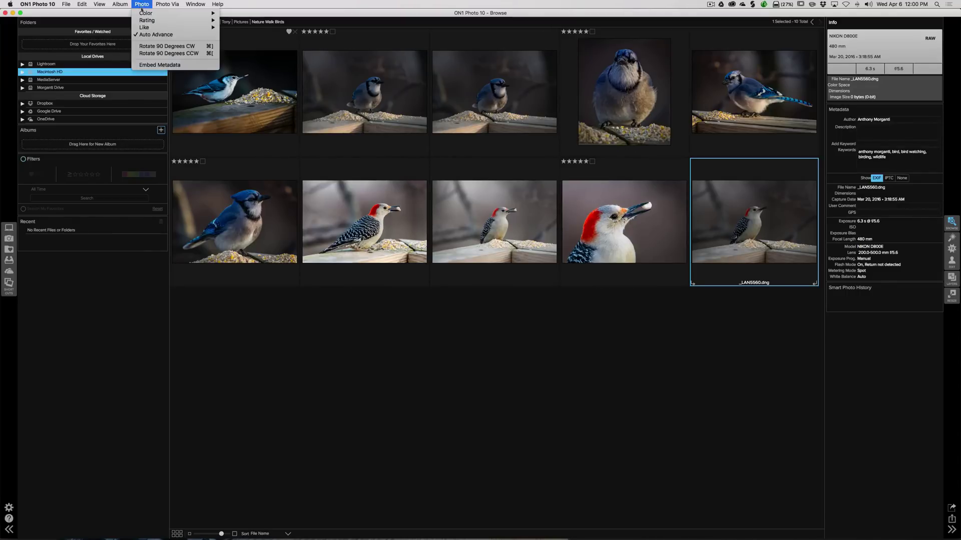
pyautogui.click(142, 4)
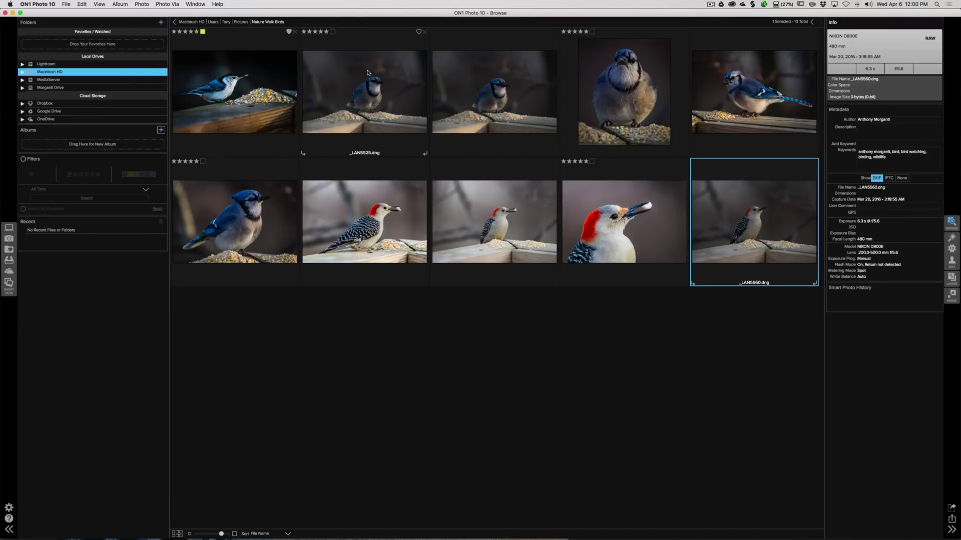
pyautogui.click(384, 80)
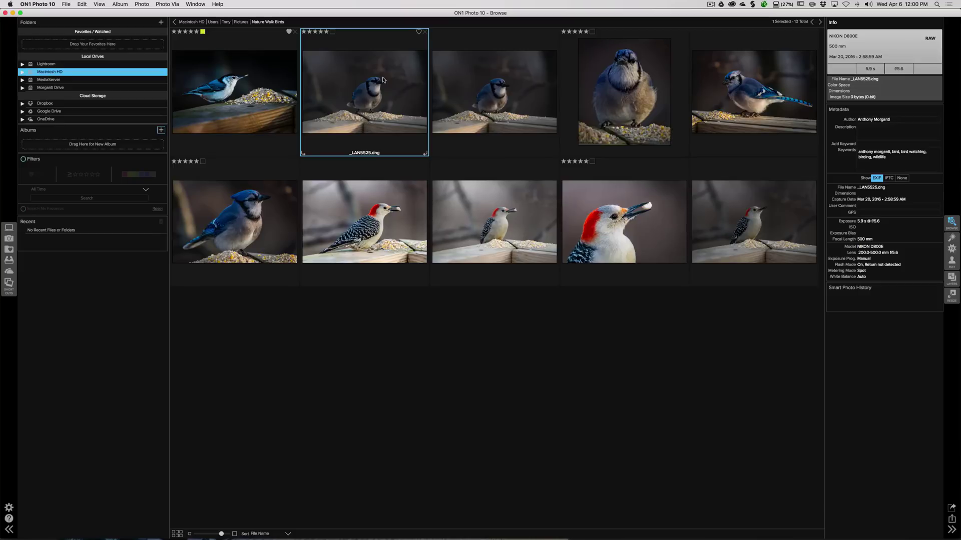
pyautogui.press('p')
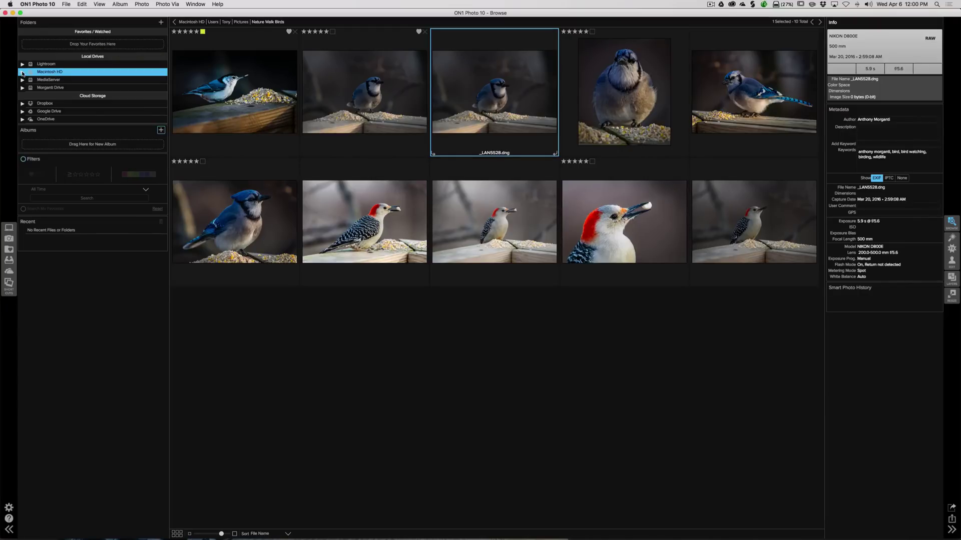
# - Drag Nature Walk Birds from Macintosh HD into Favorites / Watched and view Favorites
pyautogui.click(22, 72)
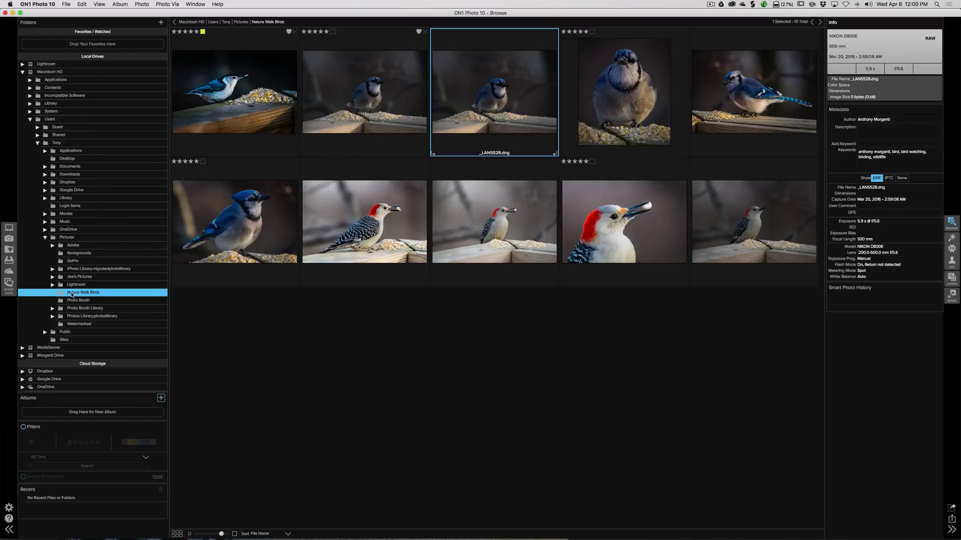
pyautogui.moveTo(72, 293); pyautogui.dragTo(79, 43)
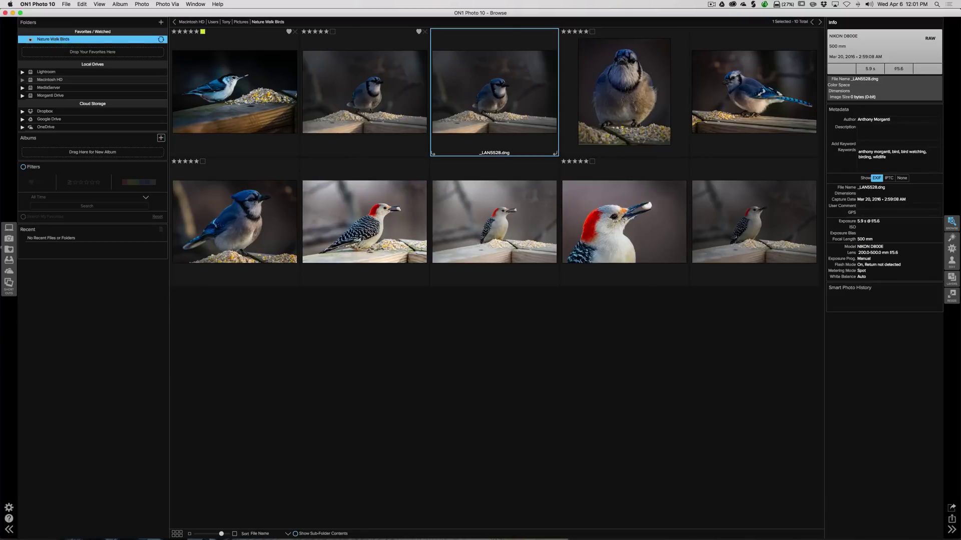
pyautogui.click(8, 250)
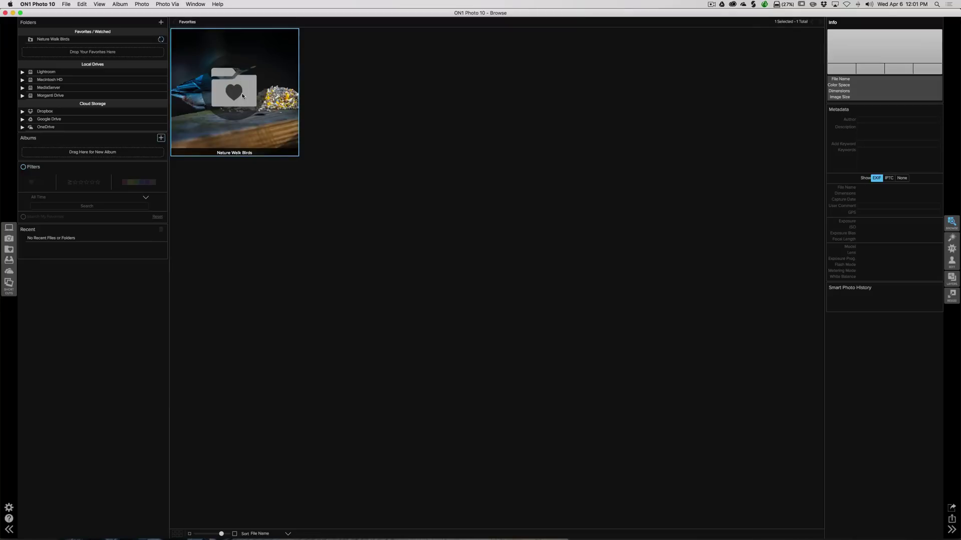
# - Open the Nature Walk Birds favorite and wait until its syncing reaches 100%
pyautogui.click(65, 40)
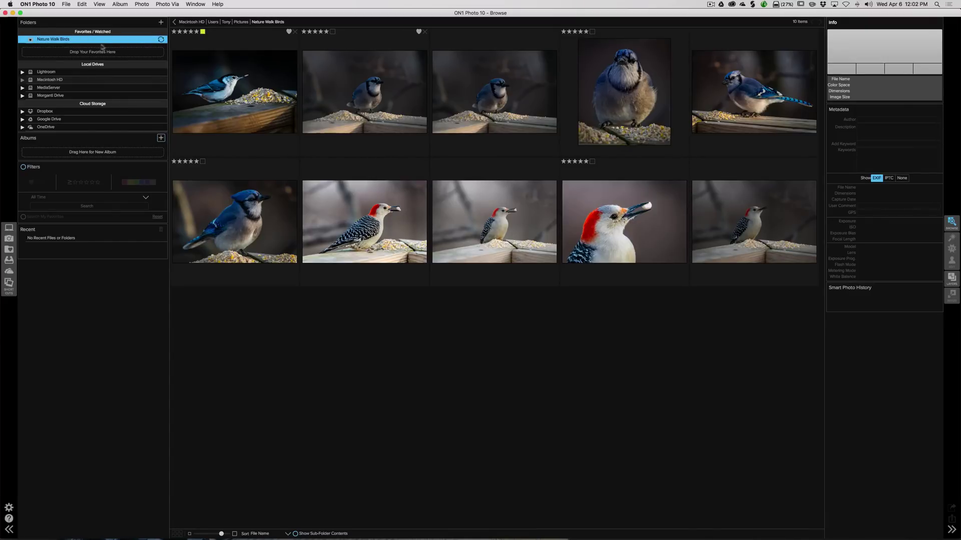
# - Select all five five-star photos together: nuthatch, _LAN5525.dng, _LAN5529 copy.dng, woodpecker close-up and _LAN5543-Edit.dng
pyautogui.moveTo(105, 40)
pyautogui.click(224, 85)
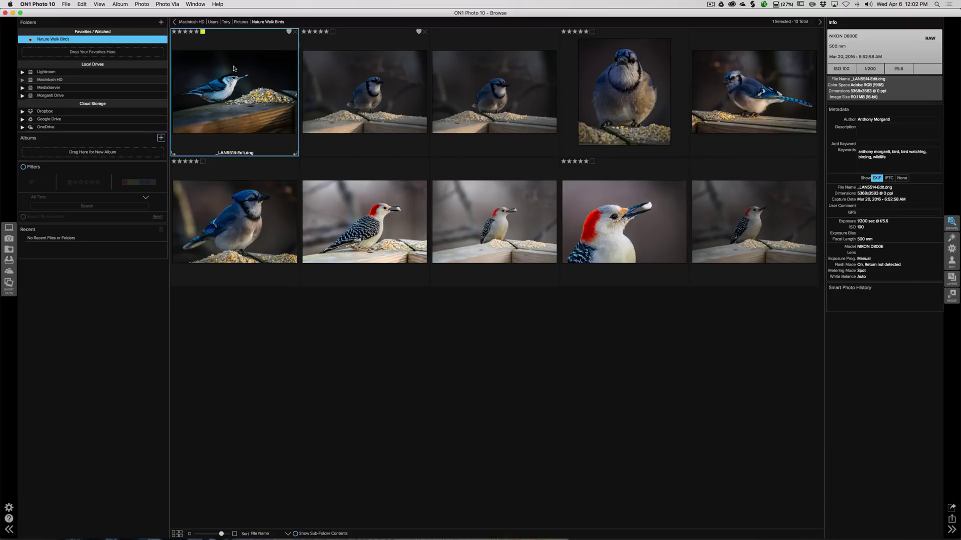
pyautogui.press('super')
pyautogui.keyDown('super'); pyautogui.click(377, 76); pyautogui.keyUp('super')
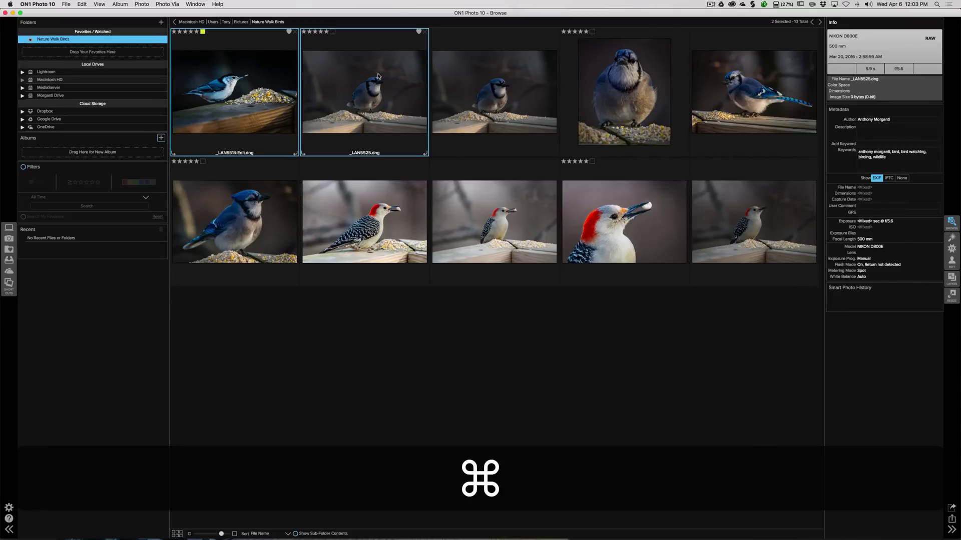
pyautogui.keyDown('super'); pyautogui.click(596, 73); pyautogui.keyUp('super')
pyautogui.keyDown('super'); pyautogui.click(604, 197); pyautogui.keyUp('super')
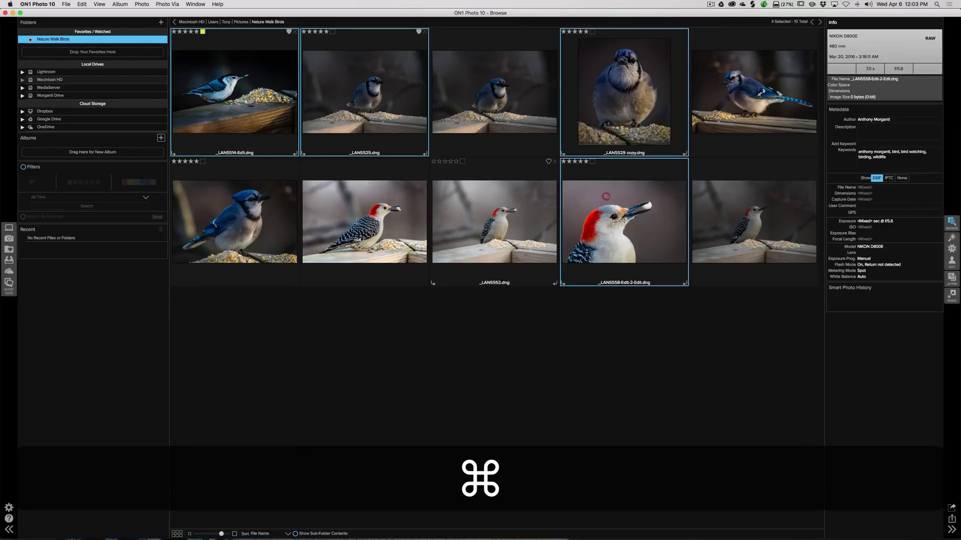
pyautogui.keyDown('super'); pyautogui.click(223, 193); pyautogui.keyUp('super')
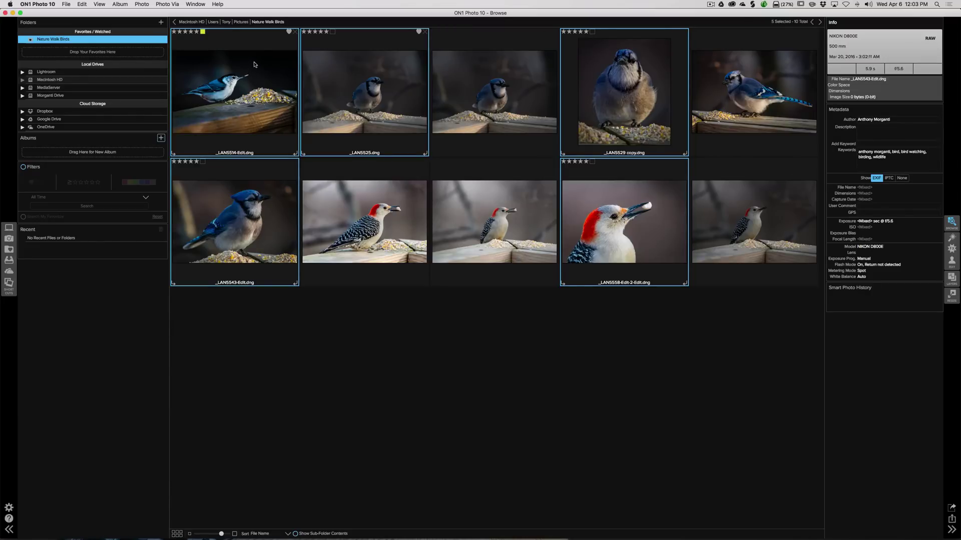
# - Drag the five selected photos into a new album named 'Favorite Birds'
pyautogui.moveTo(253, 64); pyautogui.dragTo(101, 154)
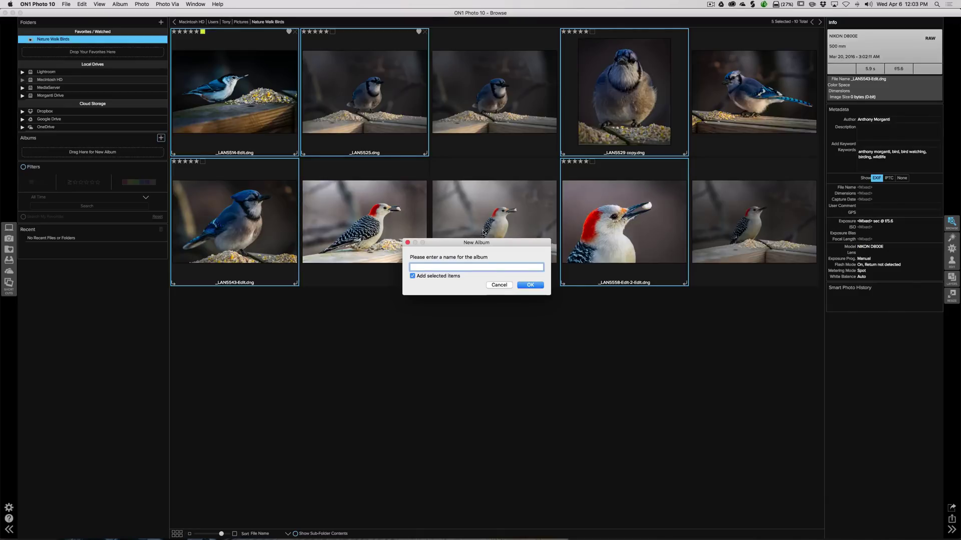
pyautogui.write('Favorite Birds')
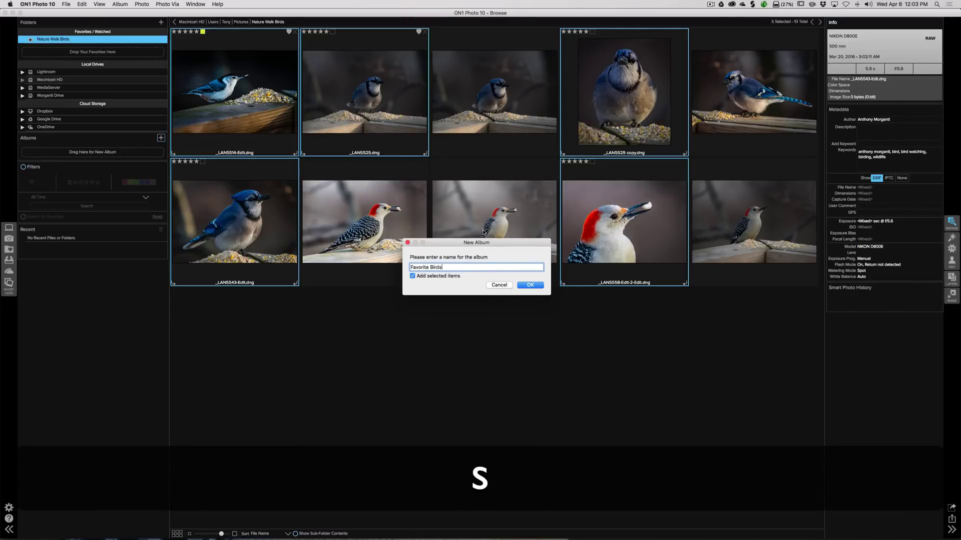
pyautogui.click(525, 285)
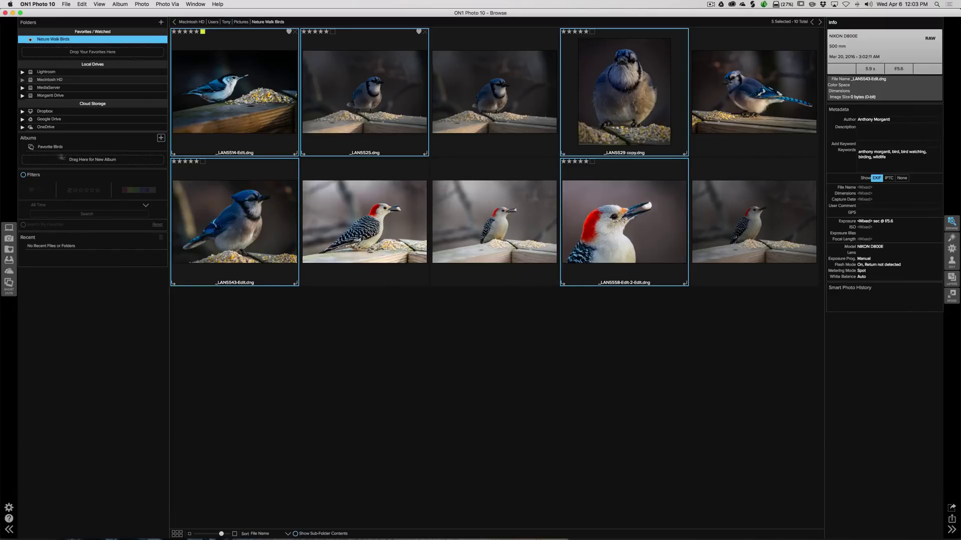
pyautogui.click(50, 147)
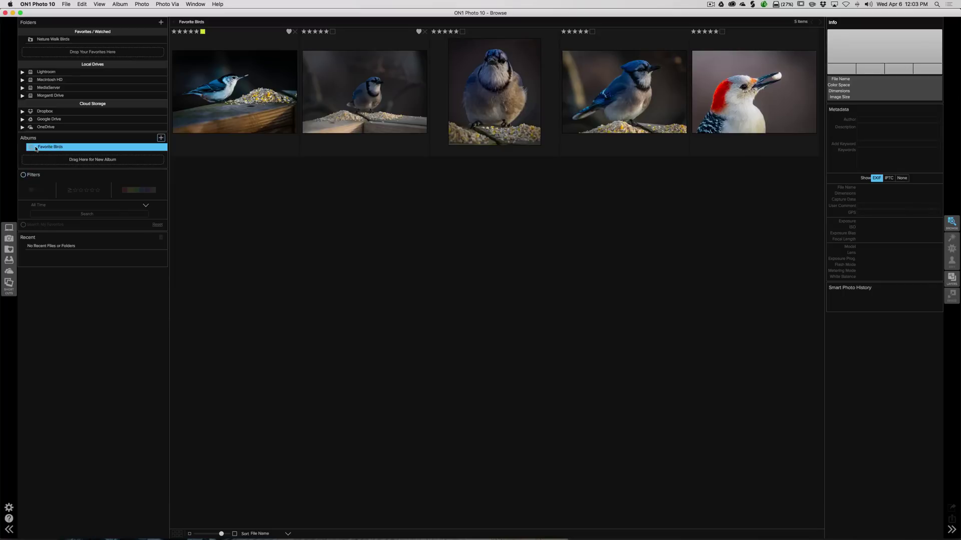
pyautogui.click(9, 283)
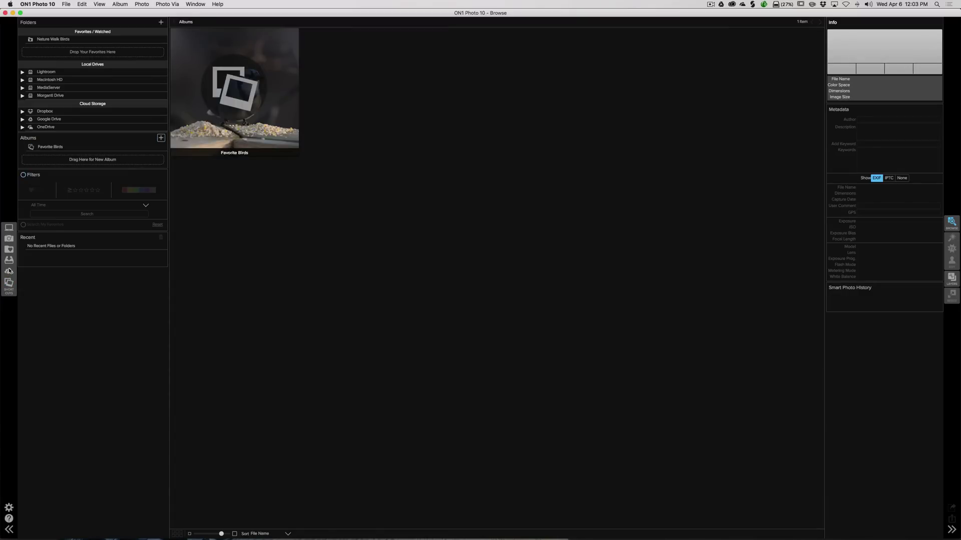
pyautogui.click(9, 271)
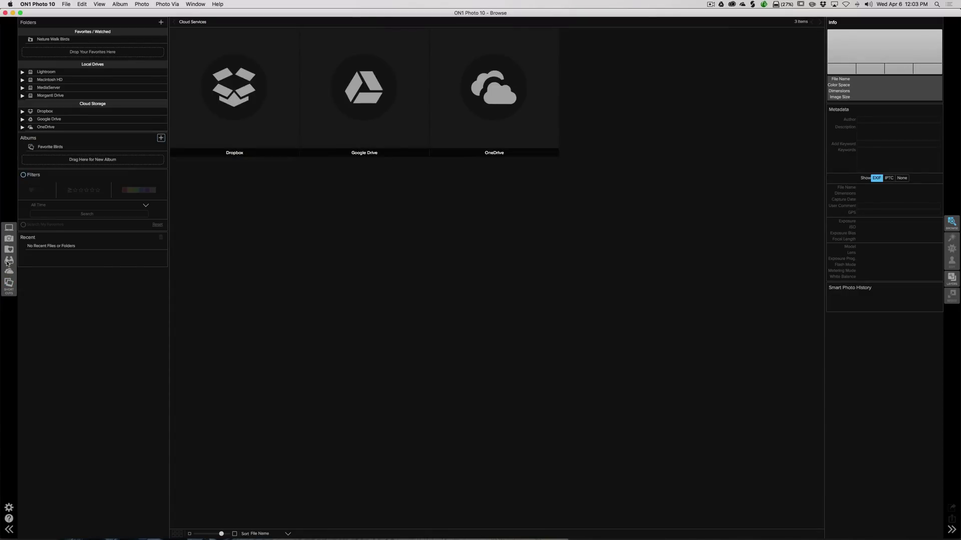
pyautogui.click(9, 259)
pyautogui.click(10, 249)
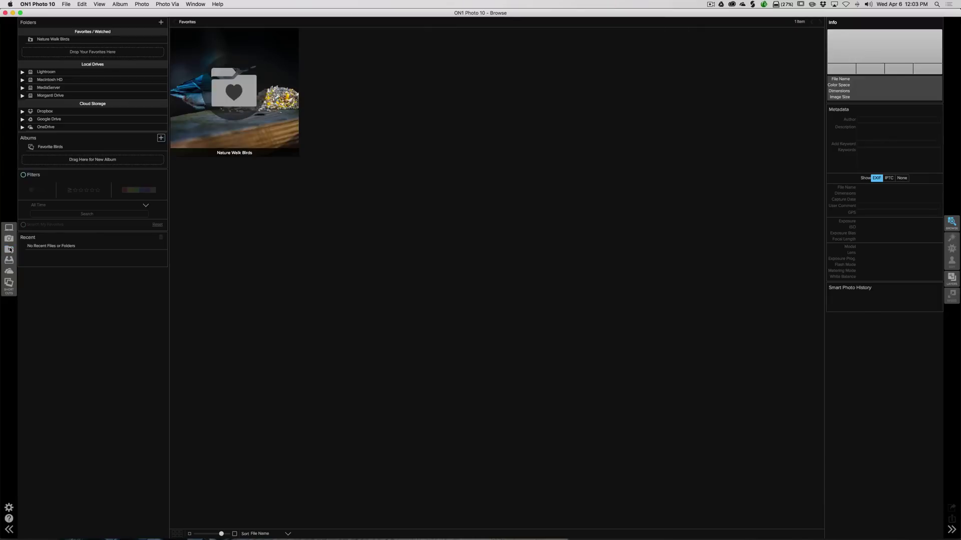
pyautogui.click(217, 96)
pyautogui.doubleClick(221, 96)
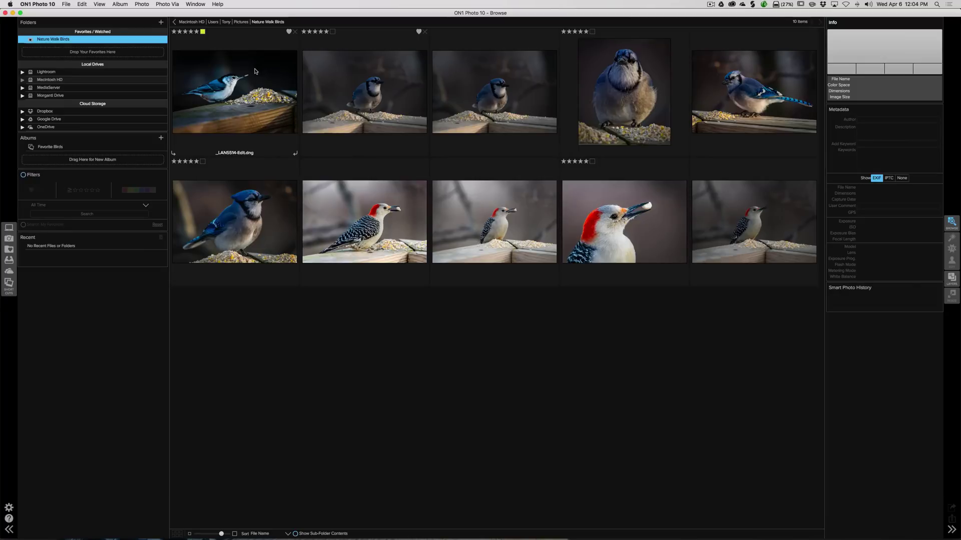
pyautogui.click(246, 66)
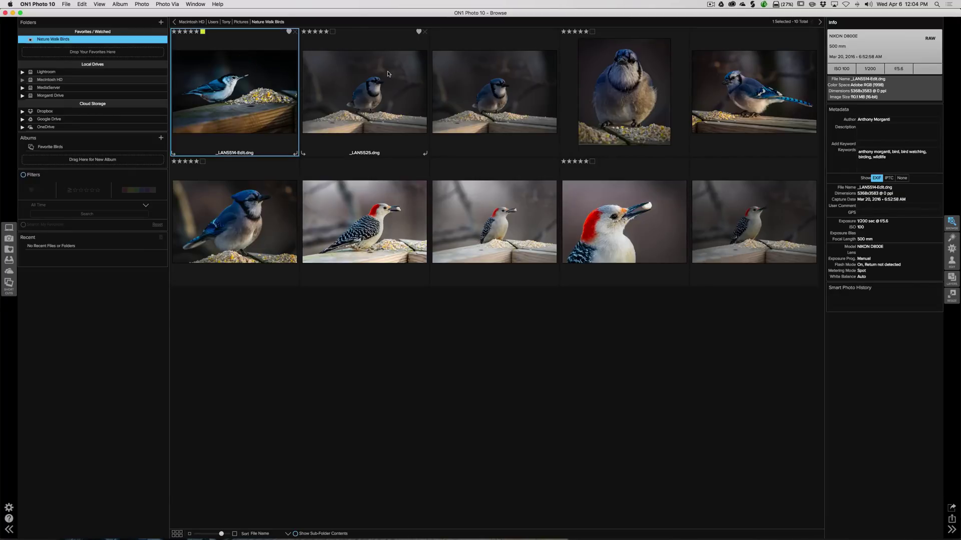
pyautogui.keyDown('super'); pyautogui.click(403, 88); pyautogui.keyUp('super')
pyautogui.keyDown('super'); pyautogui.click(620, 115); pyautogui.keyUp('super')
pyautogui.keyDown('super'); pyautogui.click(611, 179); pyautogui.keyUp('super')
pyautogui.keyDown('super'); pyautogui.click(275, 192); pyautogui.keyUp('super')
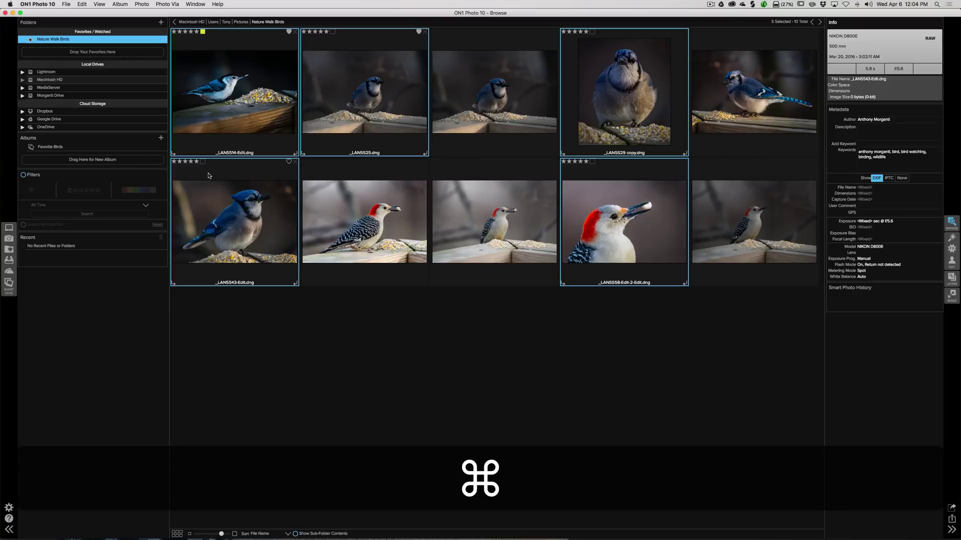
pyautogui.click(160, 138)
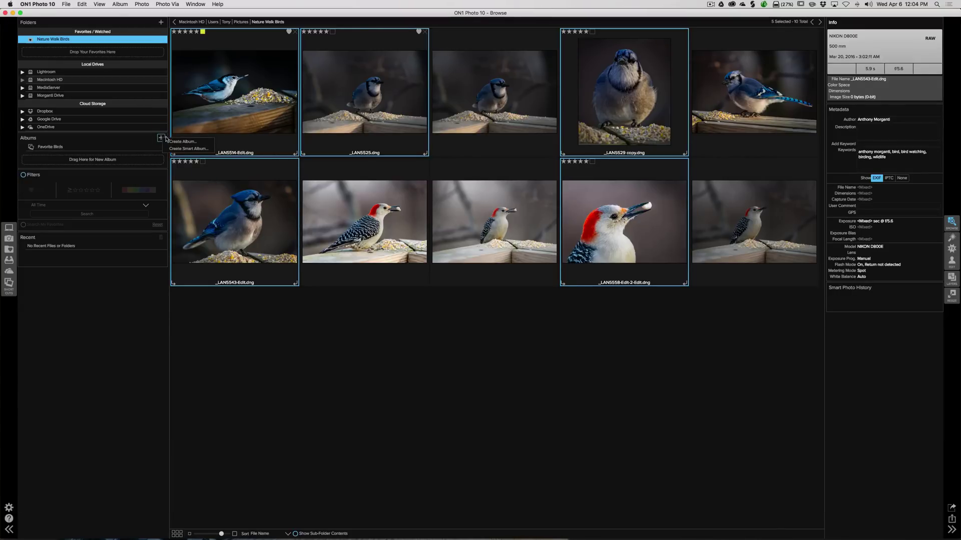
pyautogui.click(183, 149)
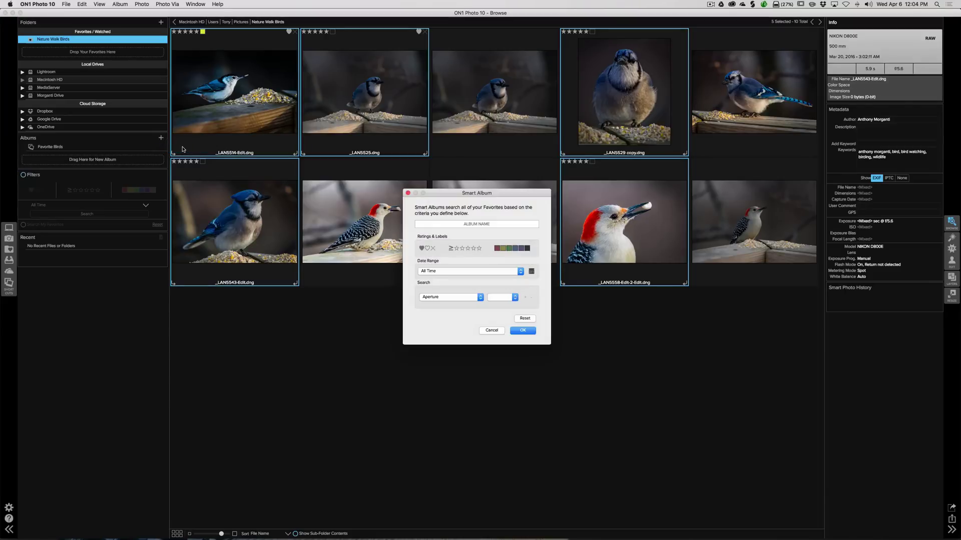
pyautogui.moveTo(457, 195); pyautogui.dragTo(464, 95)
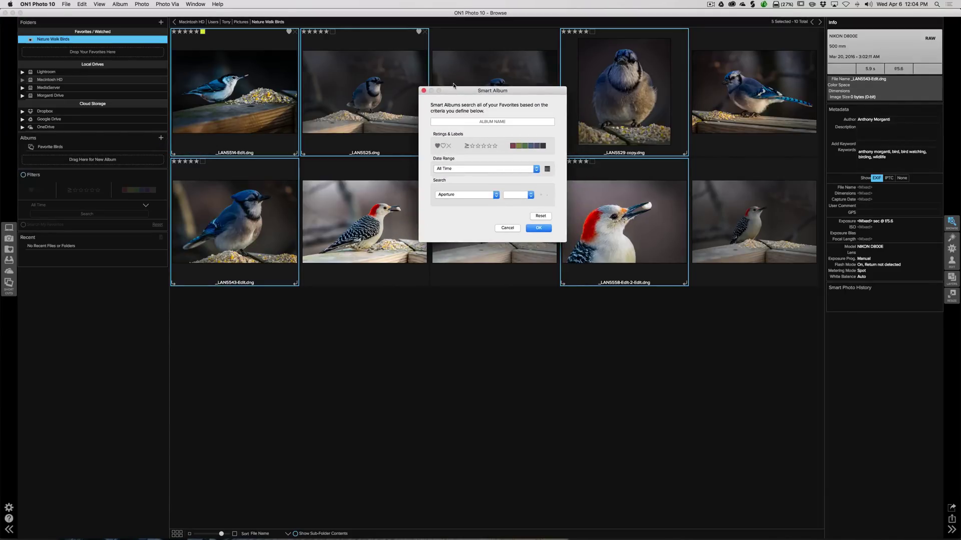
pyautogui.click(507, 228)
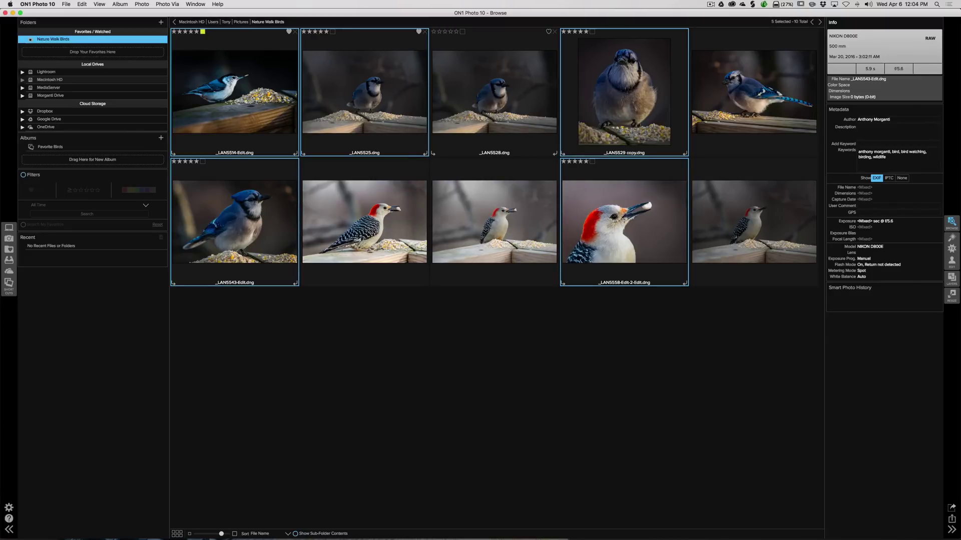
pyautogui.click(468, 63)
pyautogui.press('Left')
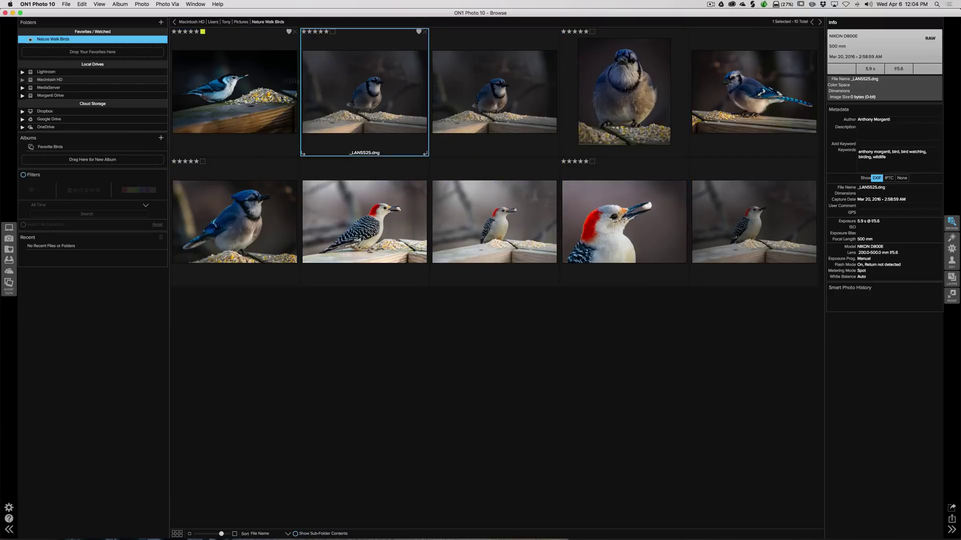
# - Create a smart album requiring five stars, keeping Date Range at All Time and search on Aperture
pyautogui.click(161, 139)
pyautogui.click(183, 149)
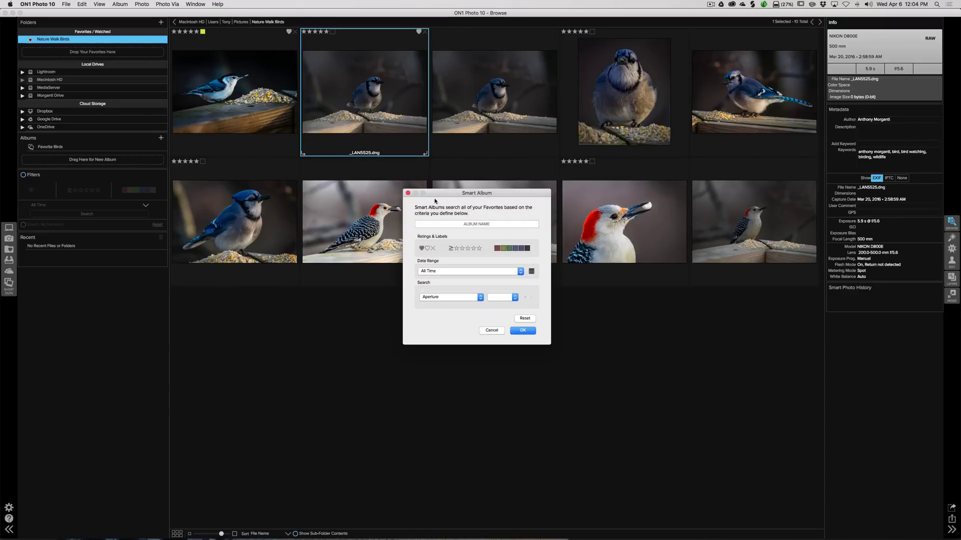
pyautogui.moveTo(443, 195); pyautogui.dragTo(525, 83)
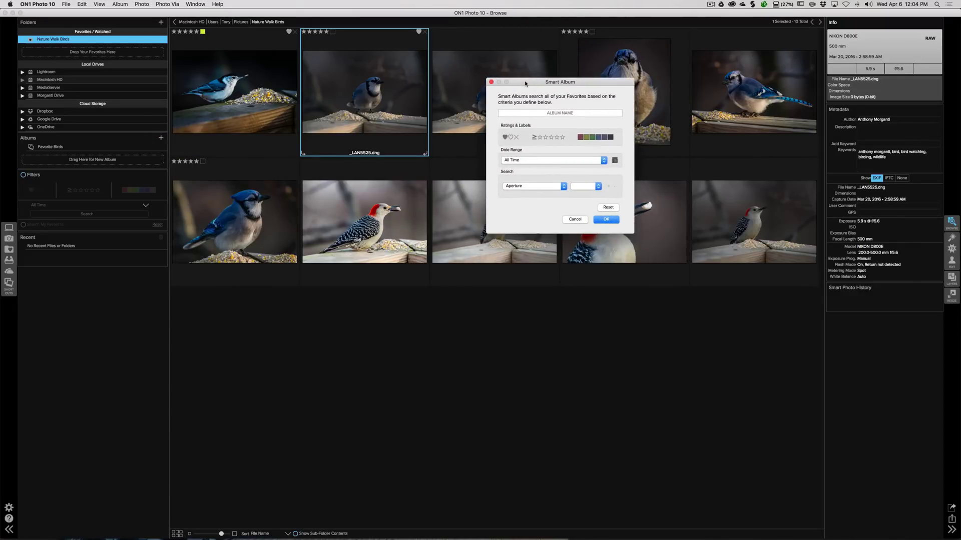
pyautogui.click(563, 139)
pyautogui.click(604, 160)
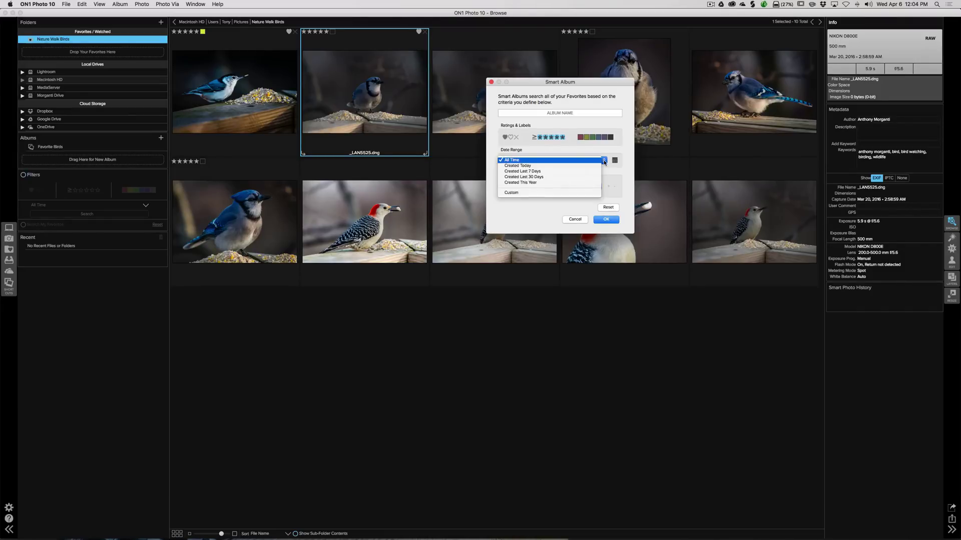
pyautogui.click(603, 161)
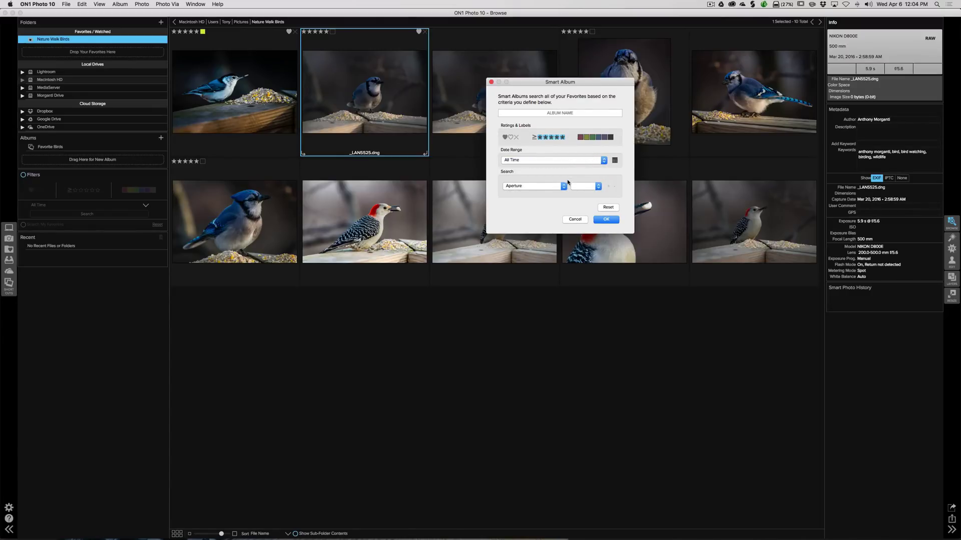
pyautogui.click(564, 186)
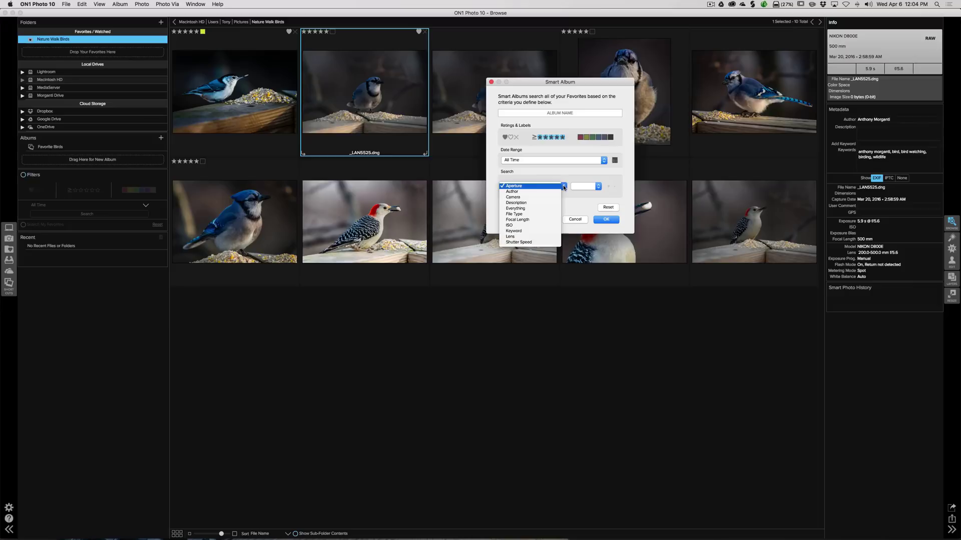
pyautogui.click(562, 185)
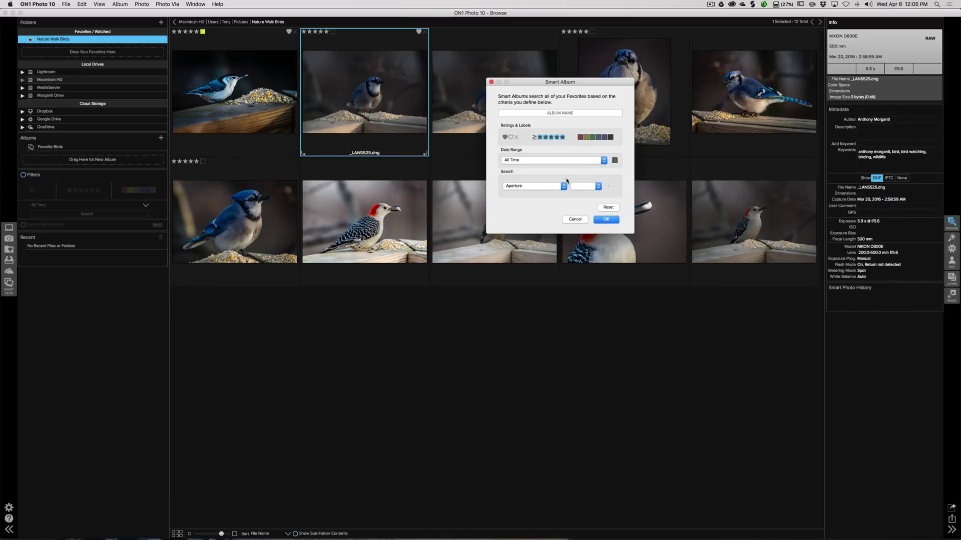
# - Enter 'Favorite Birds Smart Album' as the smart album's name
pyautogui.click(556, 114)
pyautogui.write('Favorite ')
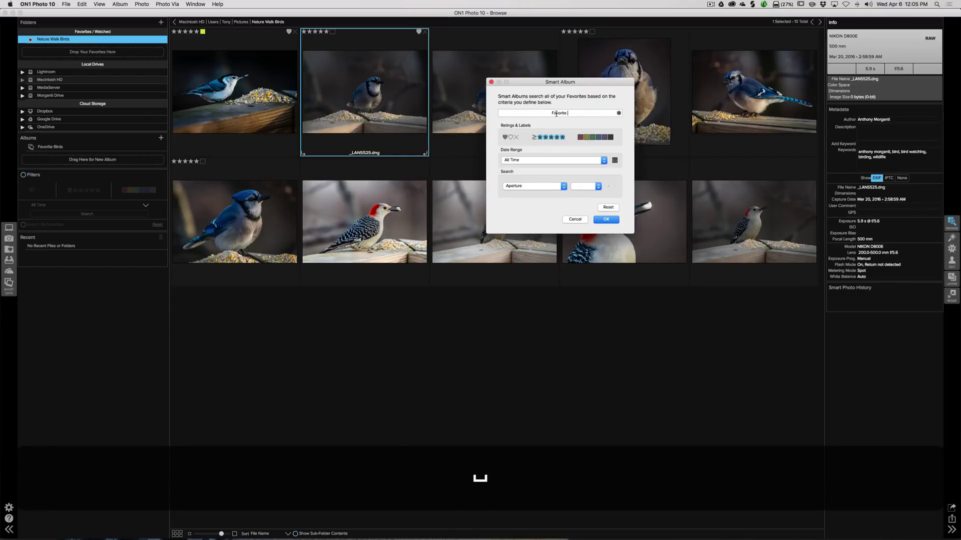
pyautogui.write('Birds Sm')
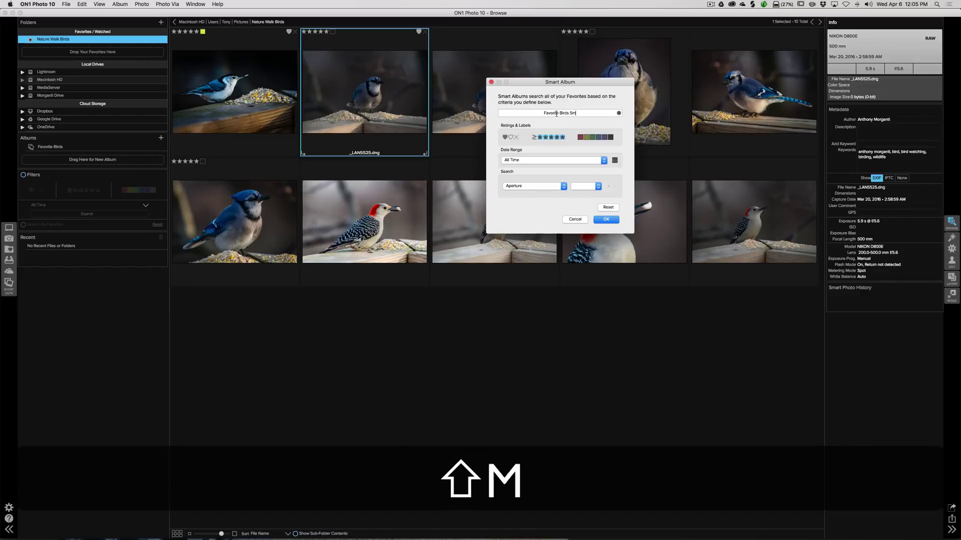
pyautogui.write('art AL')
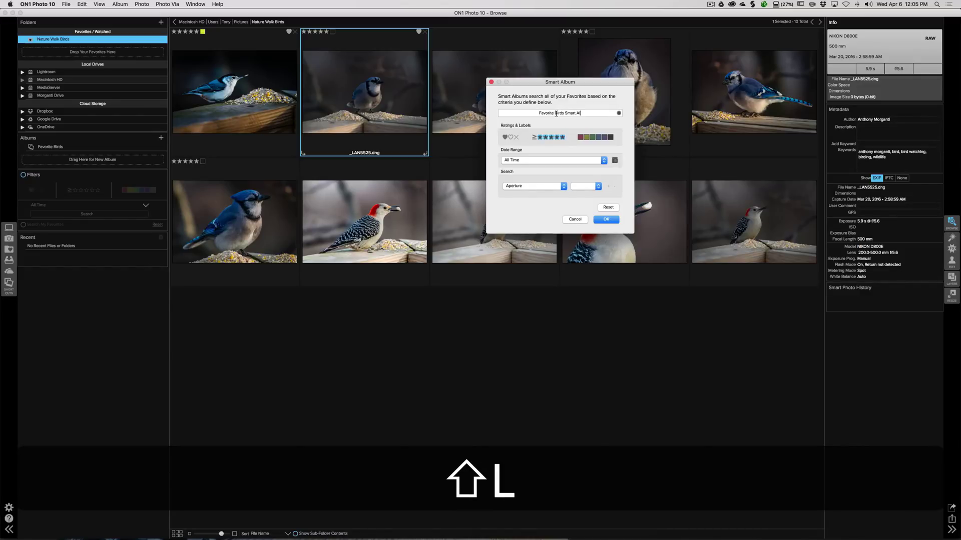
pyautogui.write('bu')
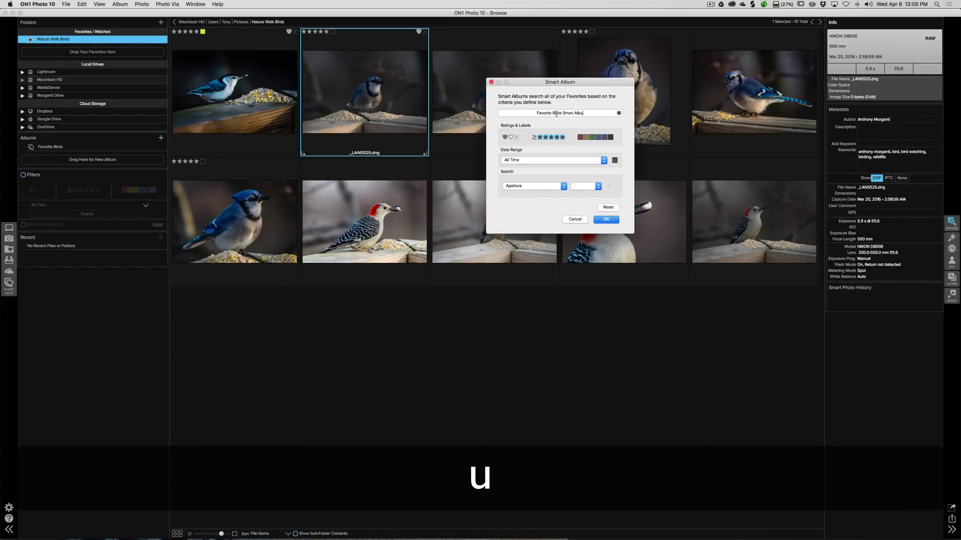
pyautogui.write('m')
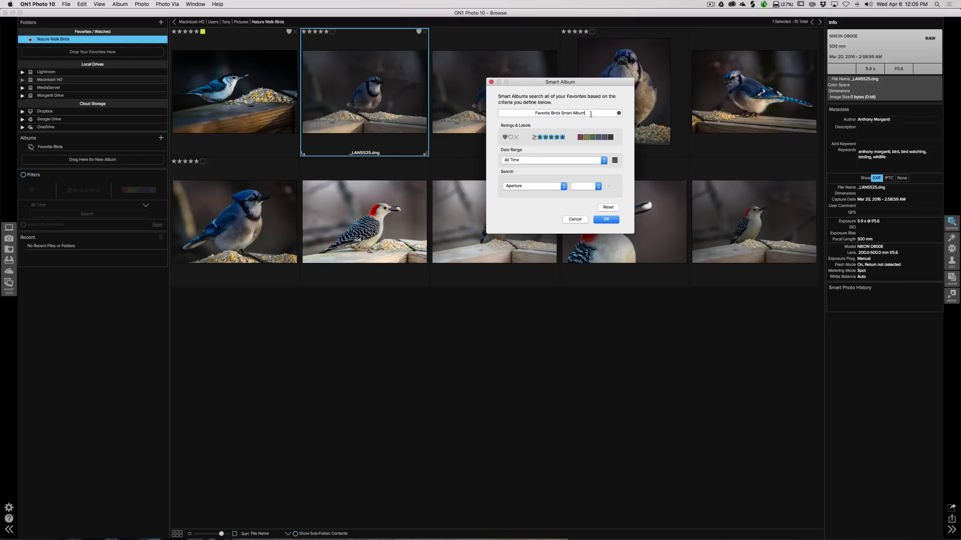
# - Confirm the smart album, view its contents, then open the Favorite Birds album's five photos
pyautogui.click(605, 220)
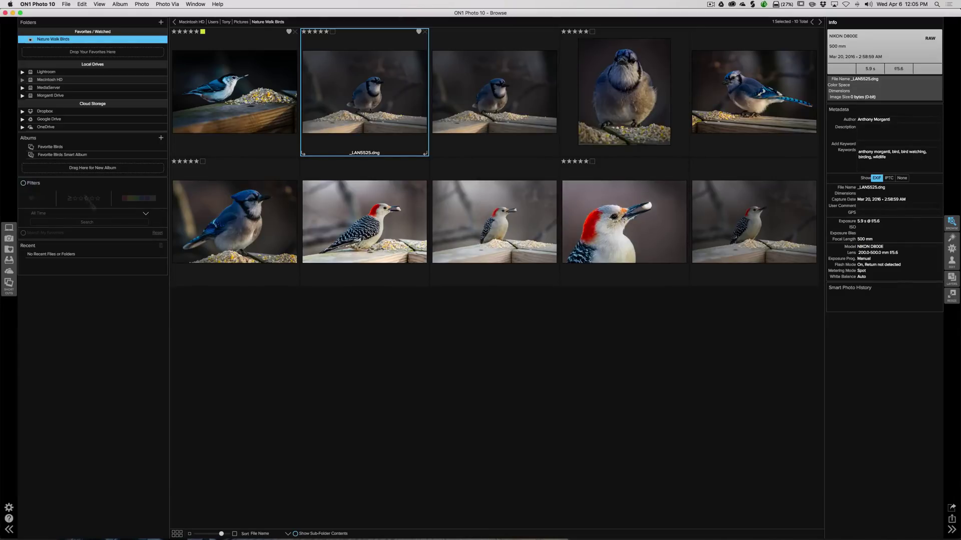
pyautogui.click(62, 155)
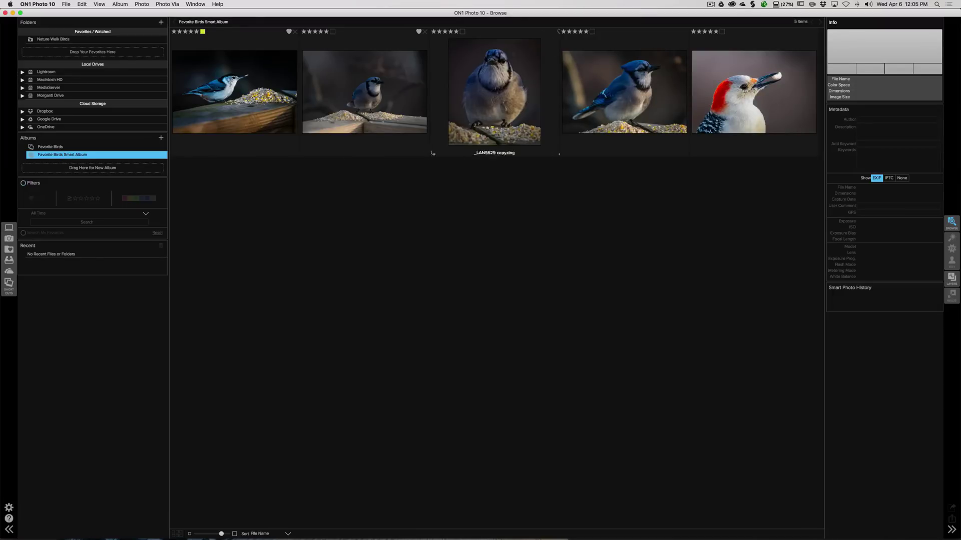
pyautogui.click(55, 147)
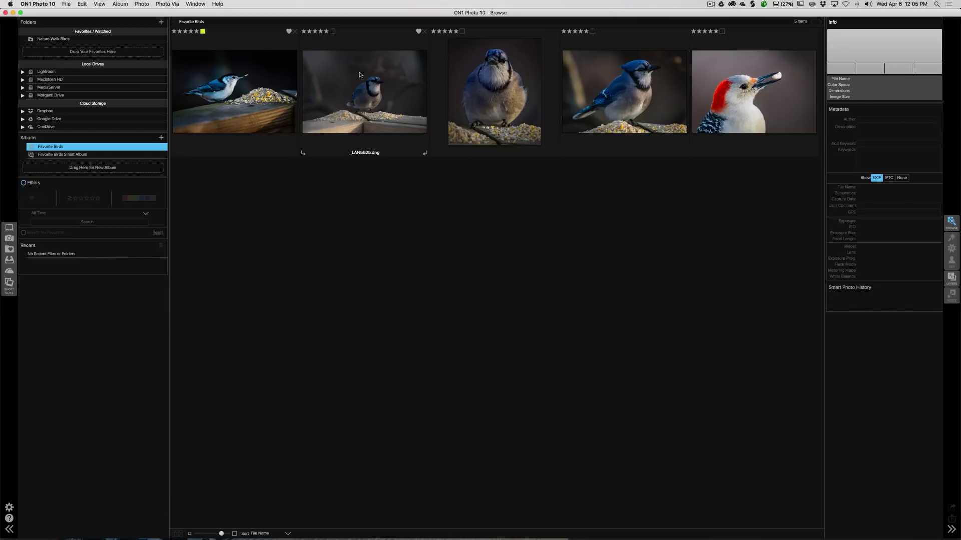
# - In the Nature Walk Birds folder, rate _LAN5525.dng one star, then return to Favorite Birds
pyautogui.click(10, 249)
pyautogui.click(235, 86)
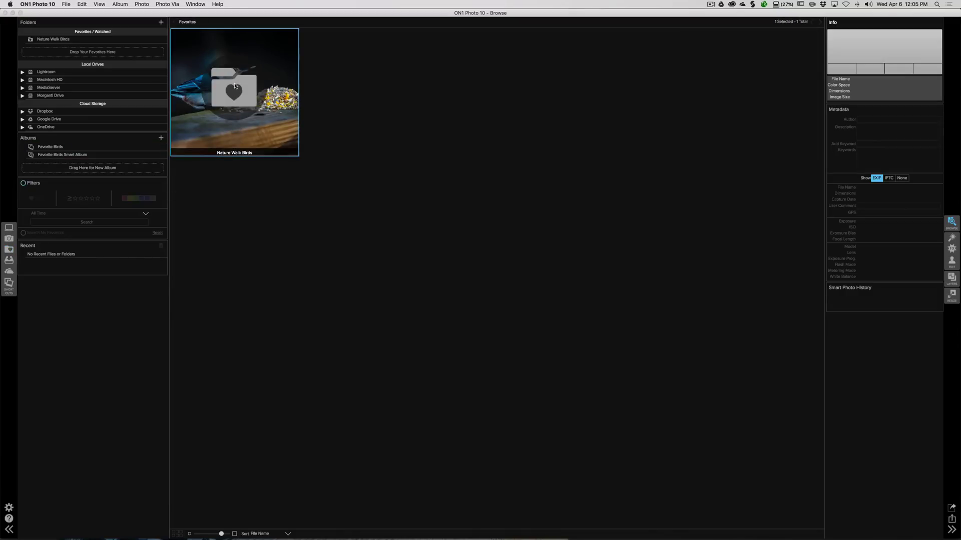
pyautogui.doubleClick(235, 86)
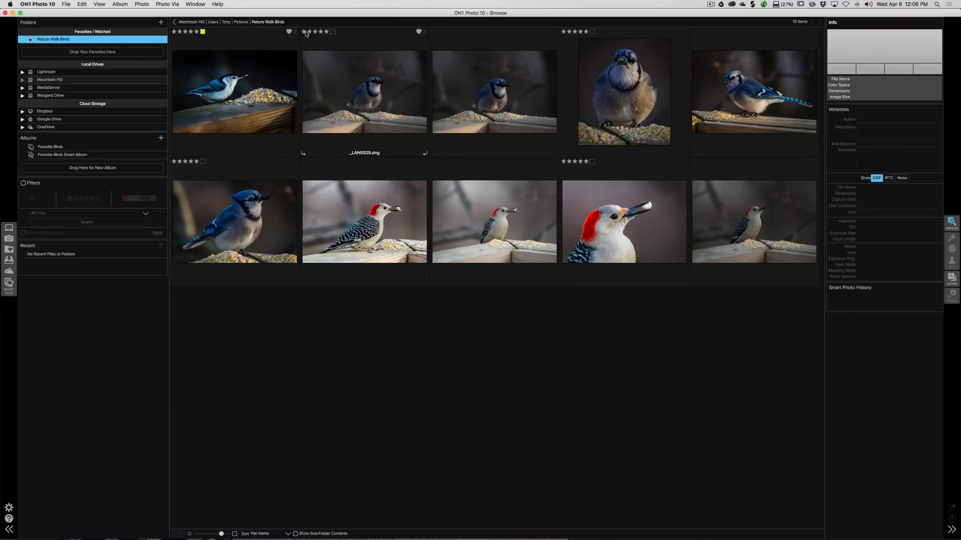
pyautogui.click(304, 31)
pyautogui.click(55, 148)
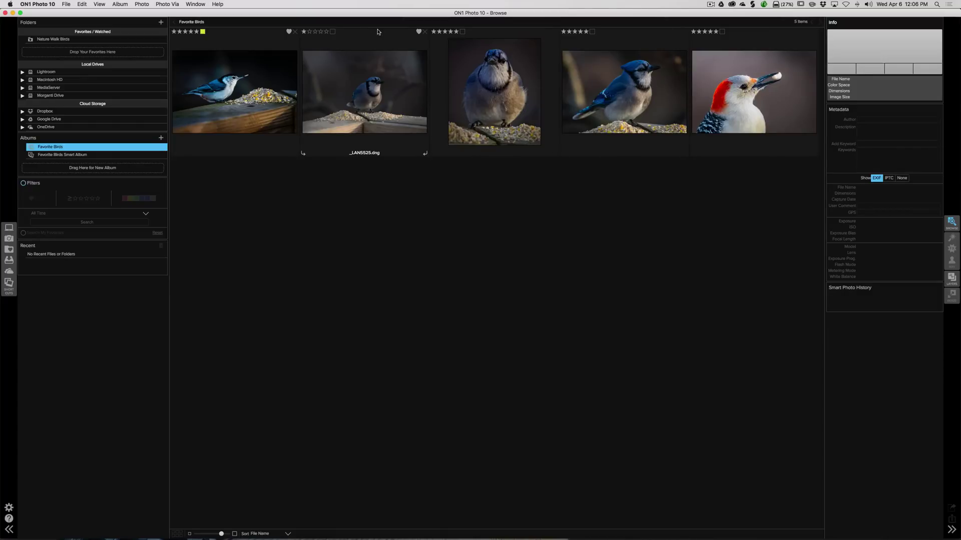
# - Open Favorite Birds Smart Album to see it now holds only four five-star photos
pyautogui.click(58, 156)
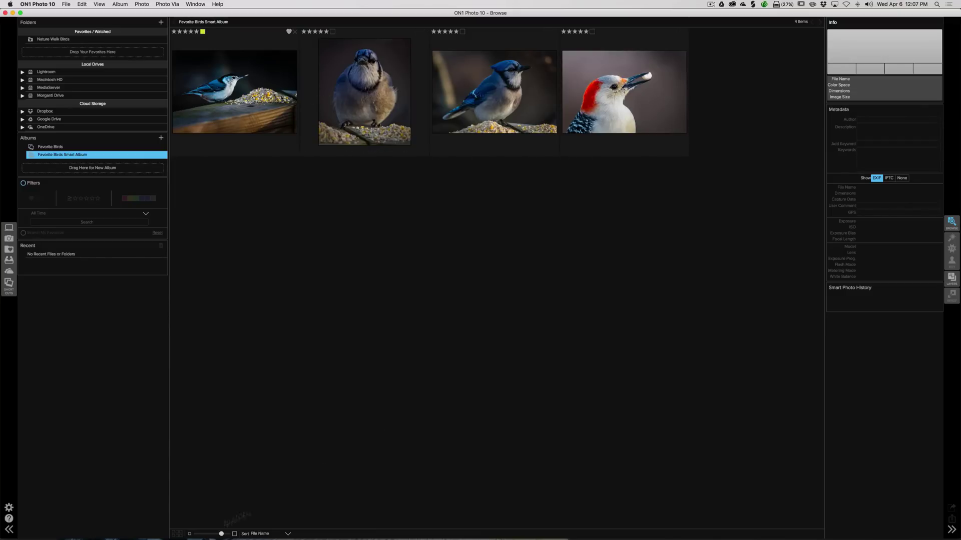
pyautogui.moveTo(223, 535); pyautogui.dragTo(206, 535)
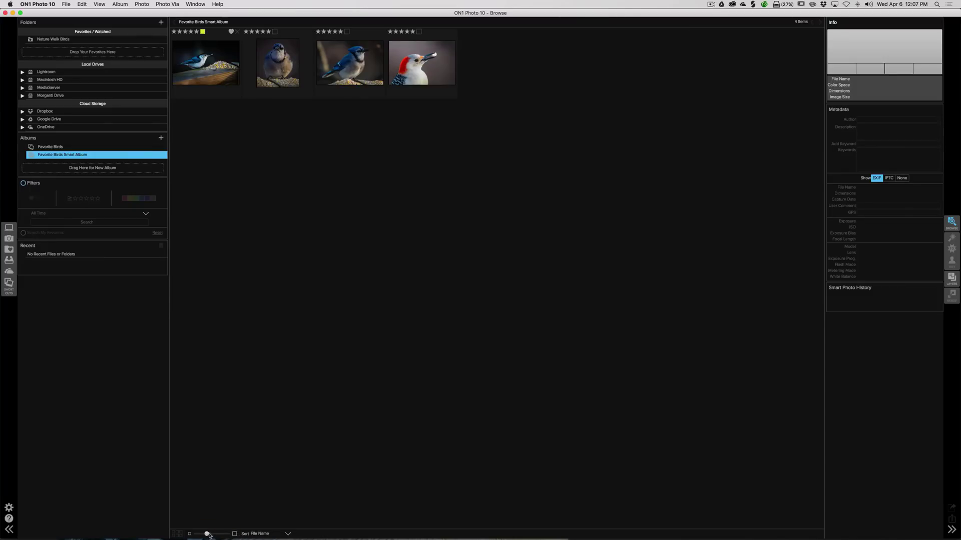
pyautogui.click(235, 534)
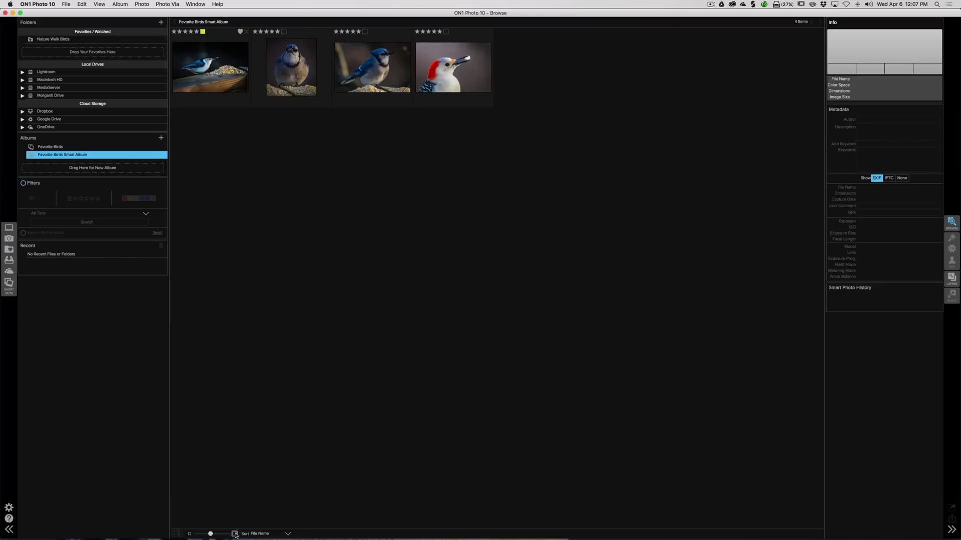
pyautogui.click(234, 534)
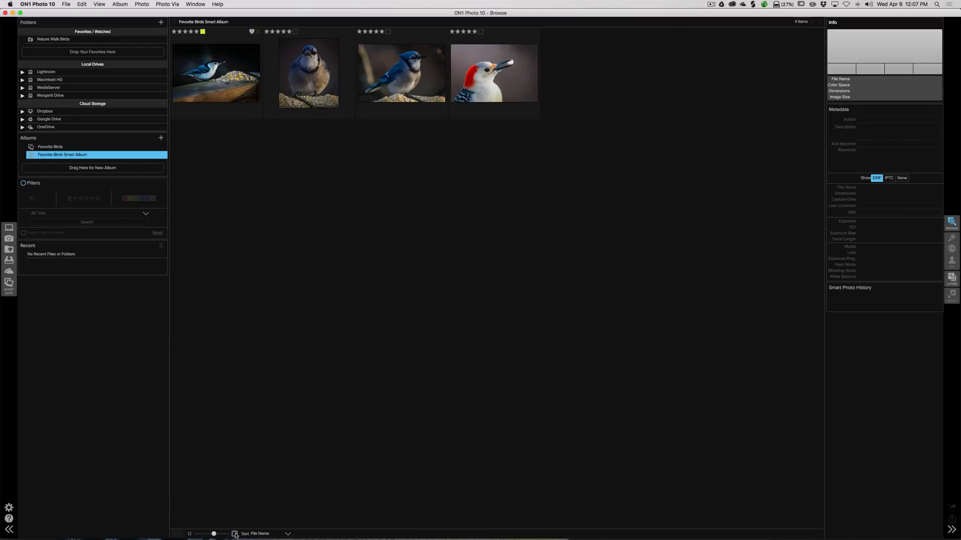
pyautogui.click(235, 534)
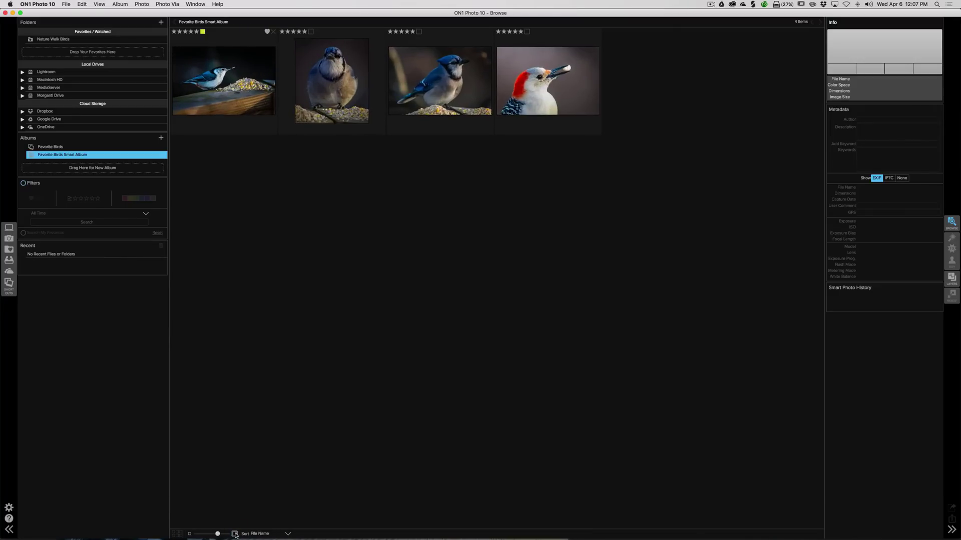
pyautogui.click(234, 535)
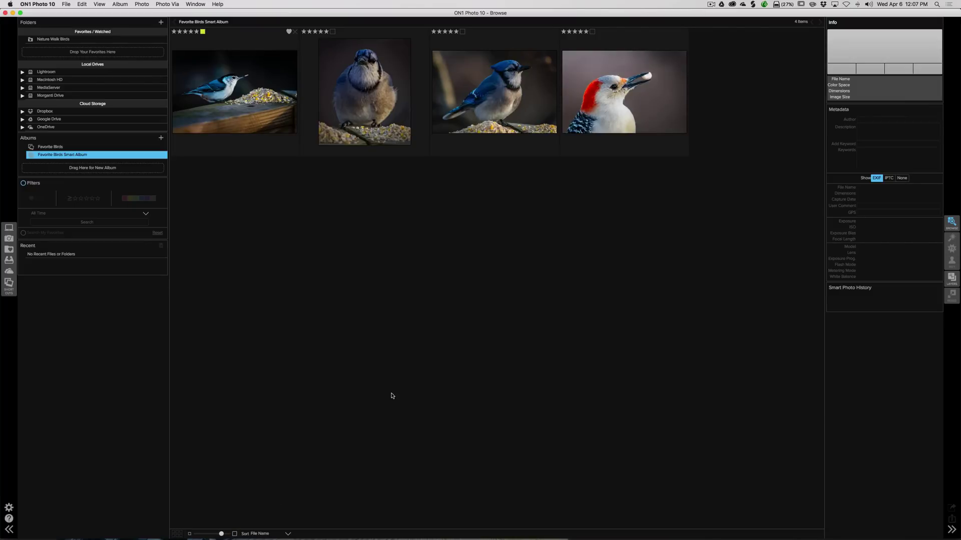
pyautogui.press('-')
pyautogui.press('=')
# - Look through the Photo and View menus without changing anything
pyautogui.click(142, 4)
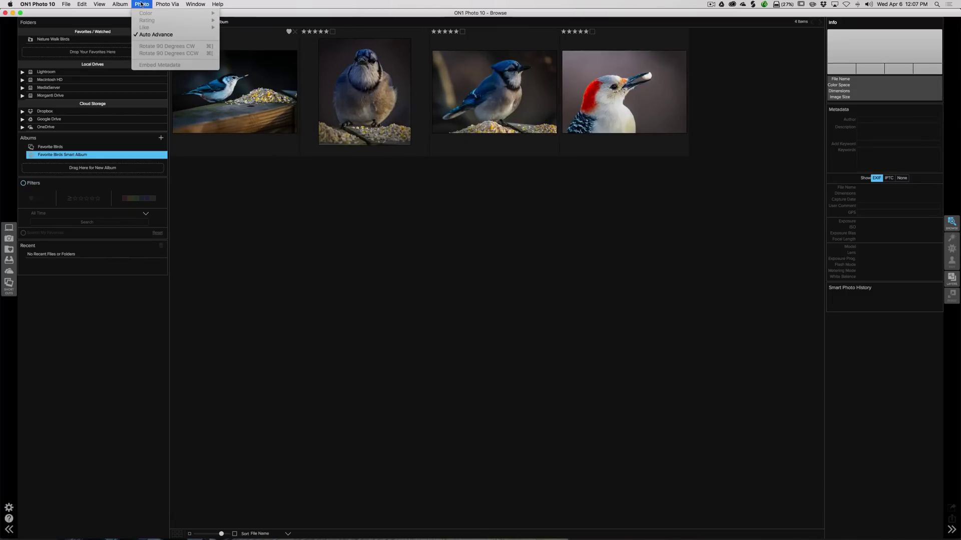
pyautogui.moveTo(66, 4)
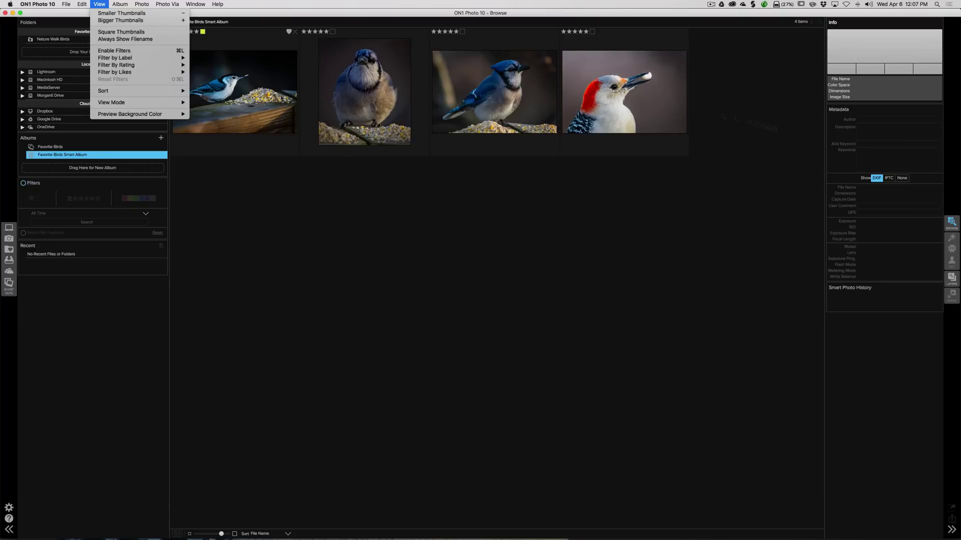
pyautogui.click(290, 194)
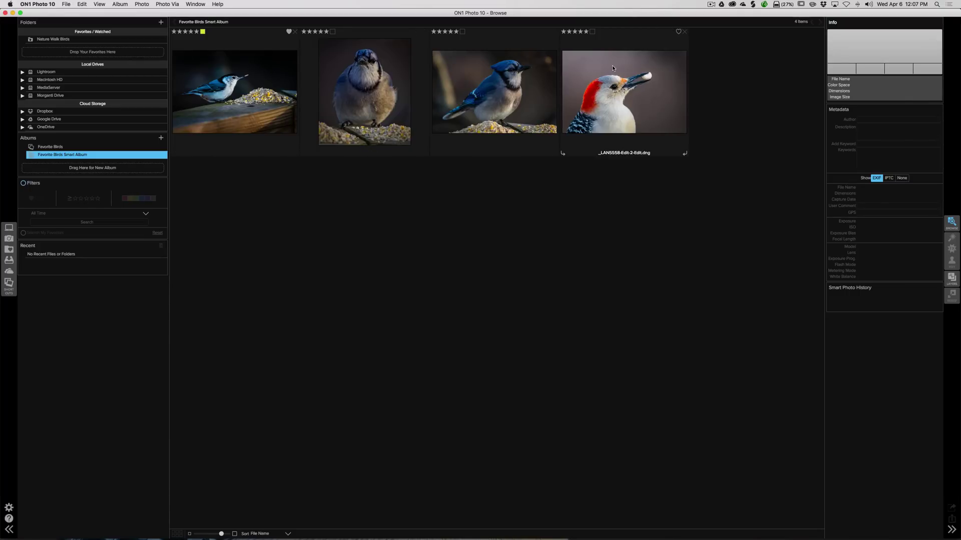
# - Turn Square Thumbnails on, then off again, and select the nuthatch photo
pyautogui.click(103, 4)
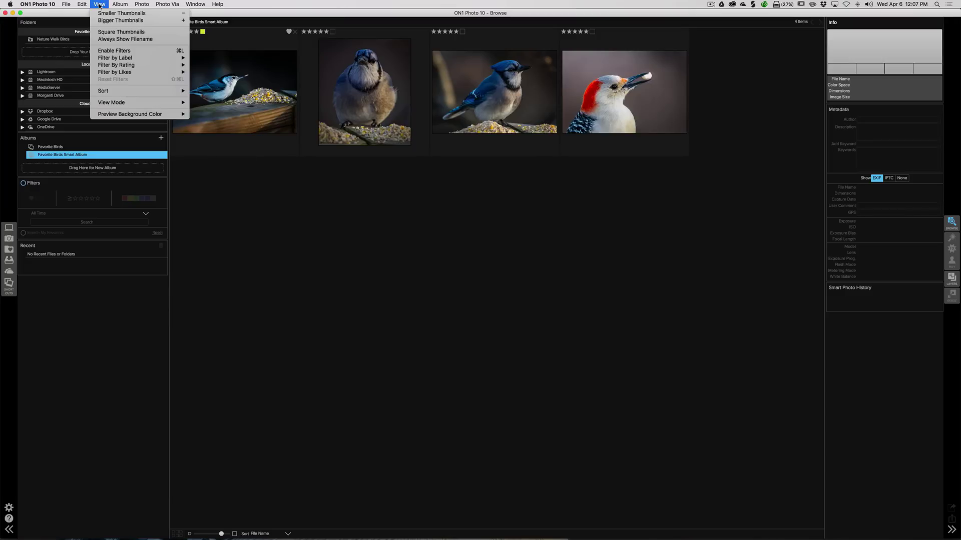
pyautogui.click(108, 32)
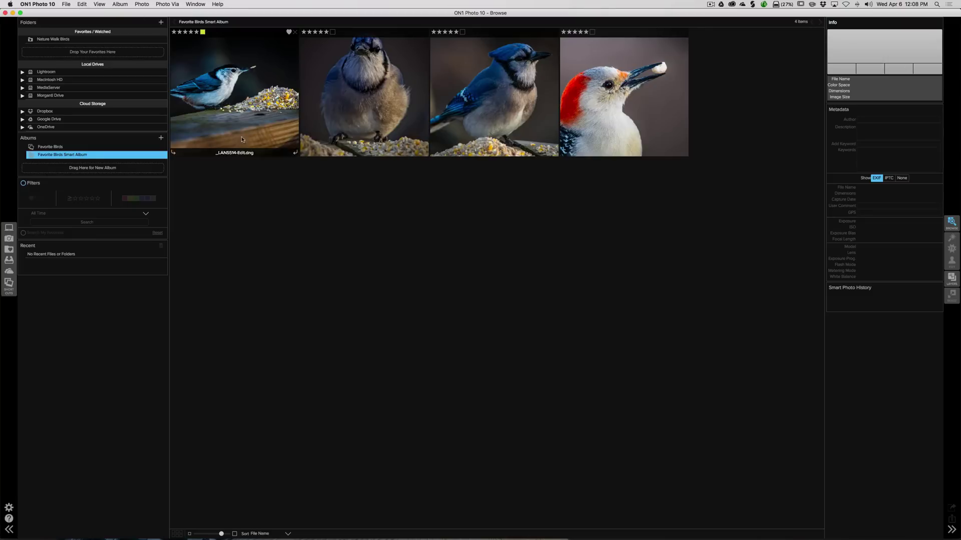
pyautogui.click(95, 5)
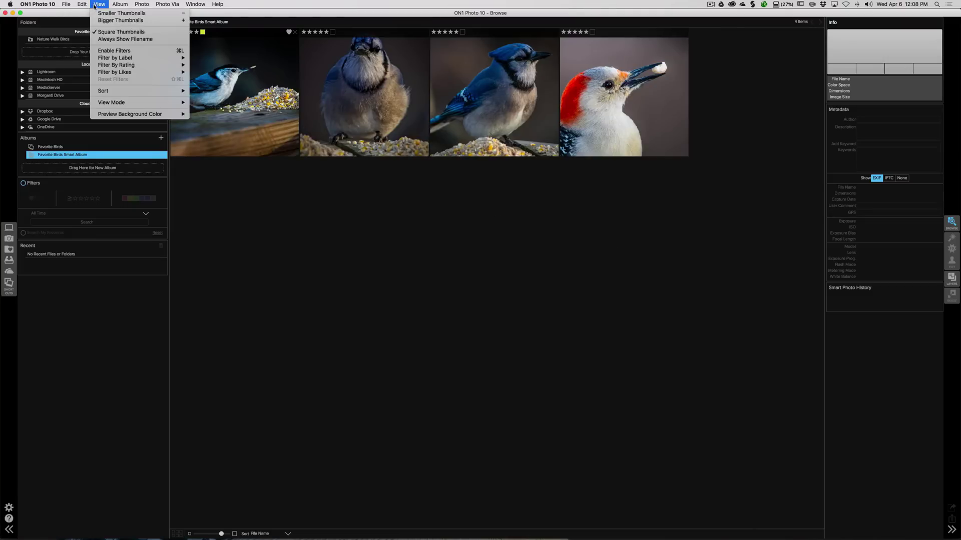
pyautogui.click(114, 32)
pyautogui.click(99, 5)
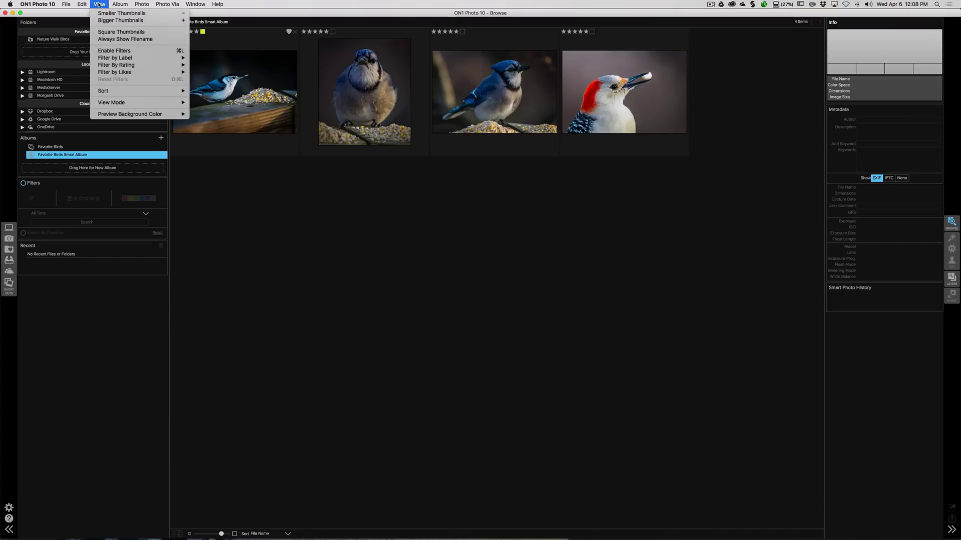
pyautogui.click(234, 93)
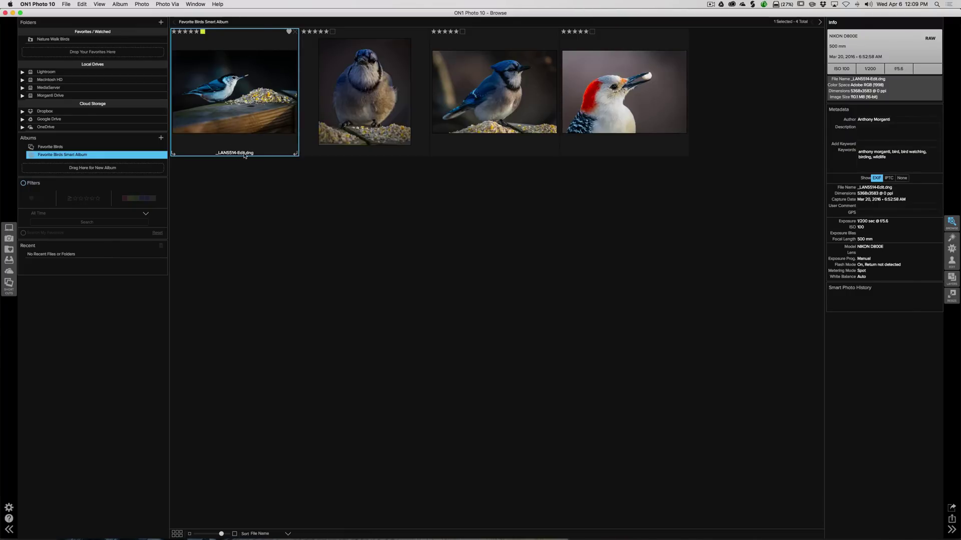
# - Turn on Always Show Filename and switch the metadata panel from EXIF to IPTC fields
pyautogui.click(99, 5)
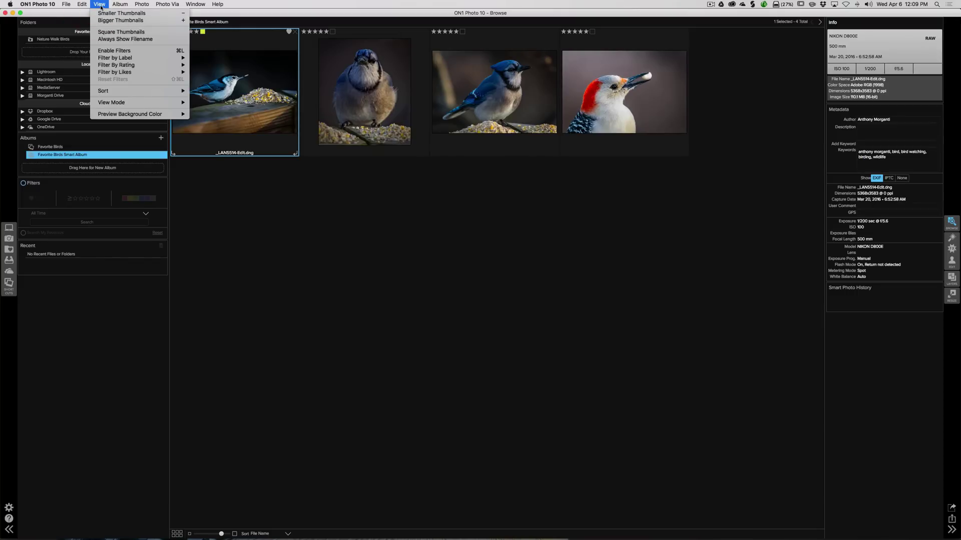
pyautogui.click(113, 40)
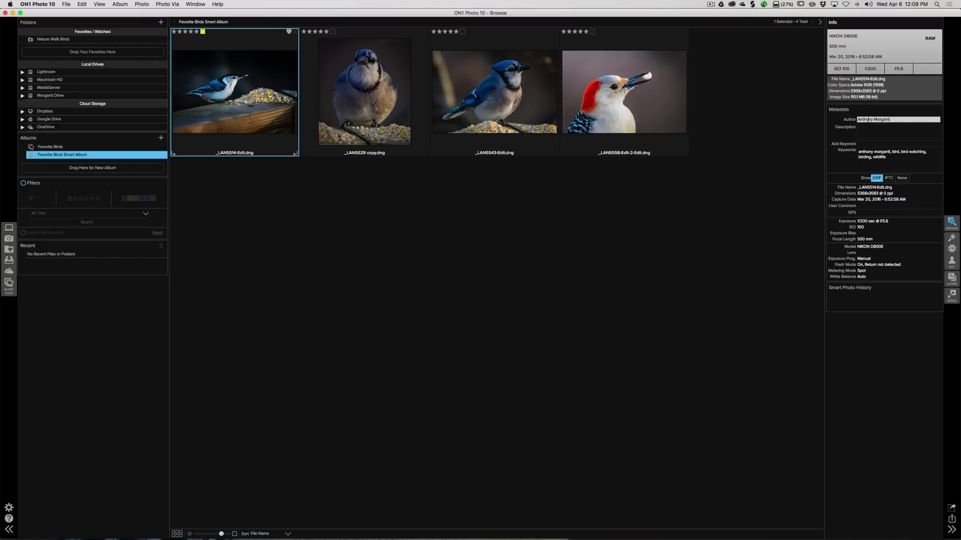
pyautogui.click(867, 127)
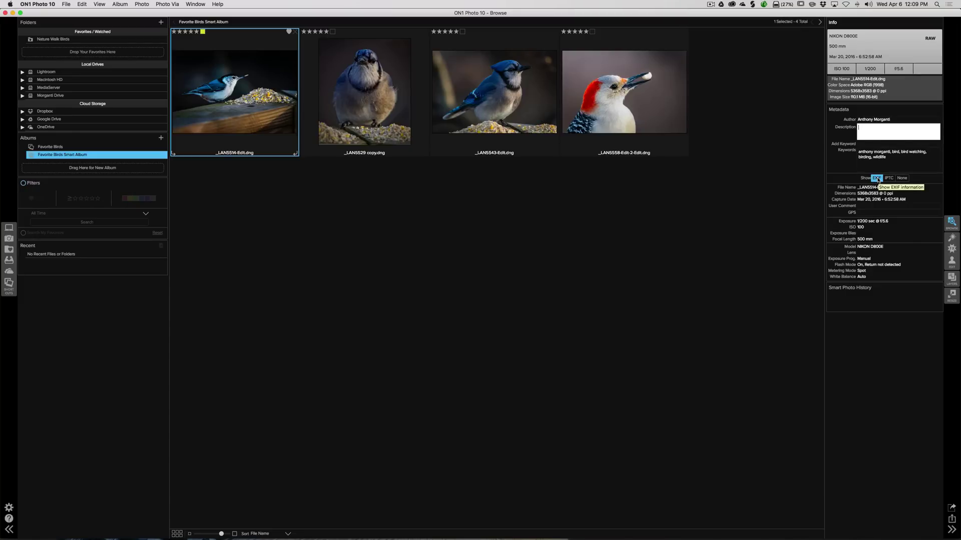
pyautogui.click(866, 206)
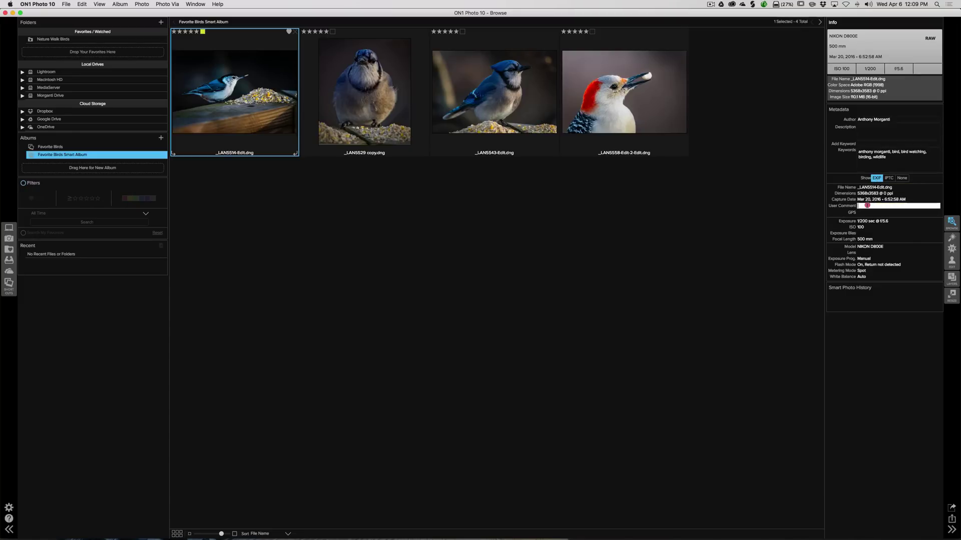
pyautogui.click(866, 213)
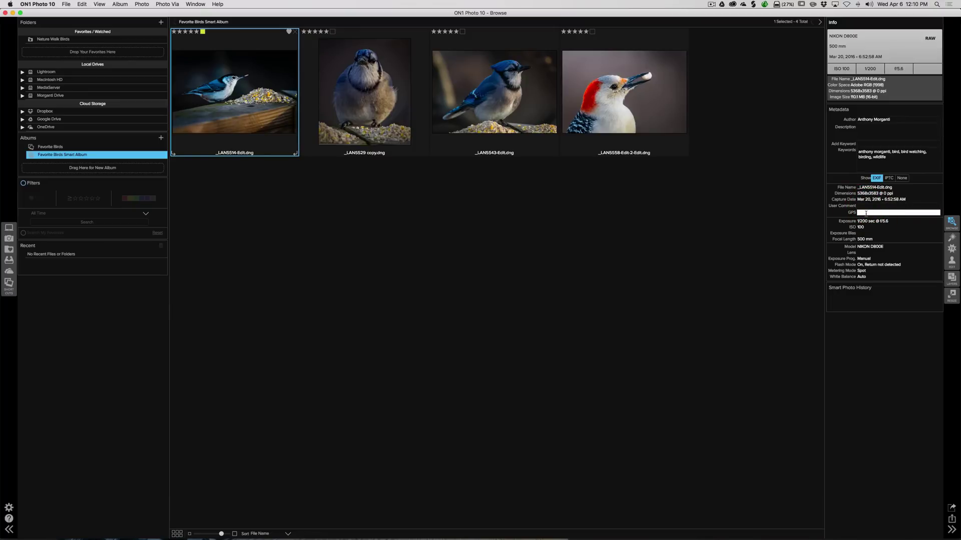
pyautogui.click(889, 178)
pyautogui.click(874, 201)
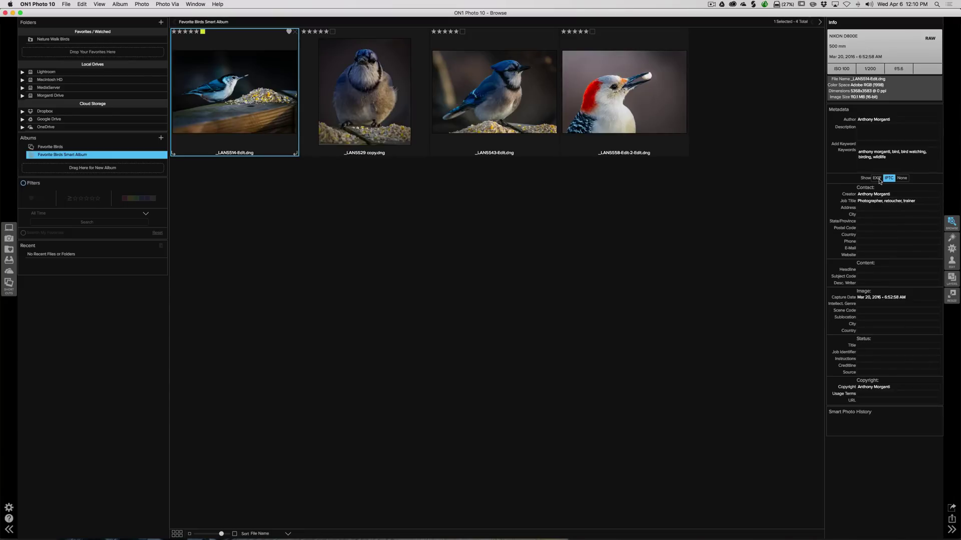
# - Show EXIF again and review each bird photo, ending on the nuthatch (1/200 sec, f/5.6, ISO 100)
pyautogui.click(901, 178)
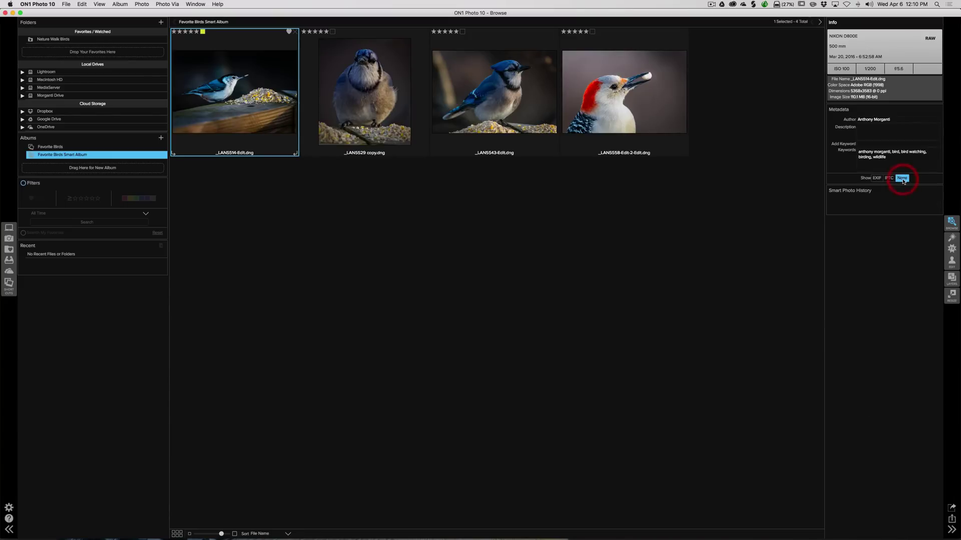
pyautogui.click(882, 178)
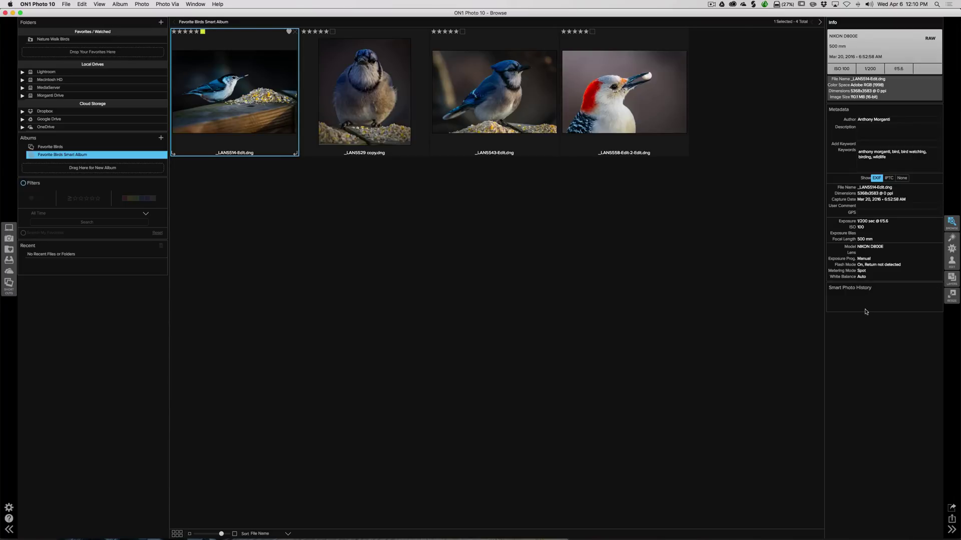
pyautogui.click(353, 108)
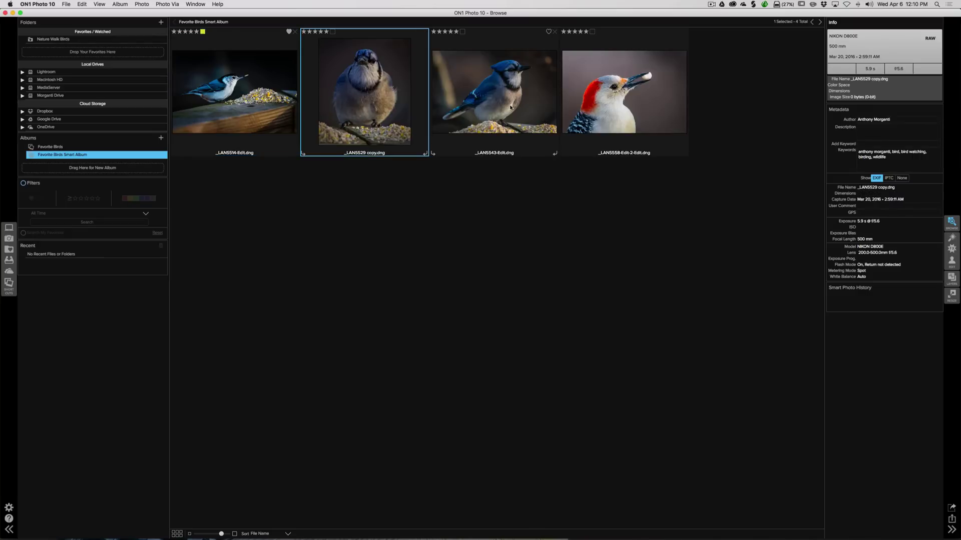
pyautogui.click(475, 107)
pyautogui.click(581, 90)
pyautogui.click(285, 104)
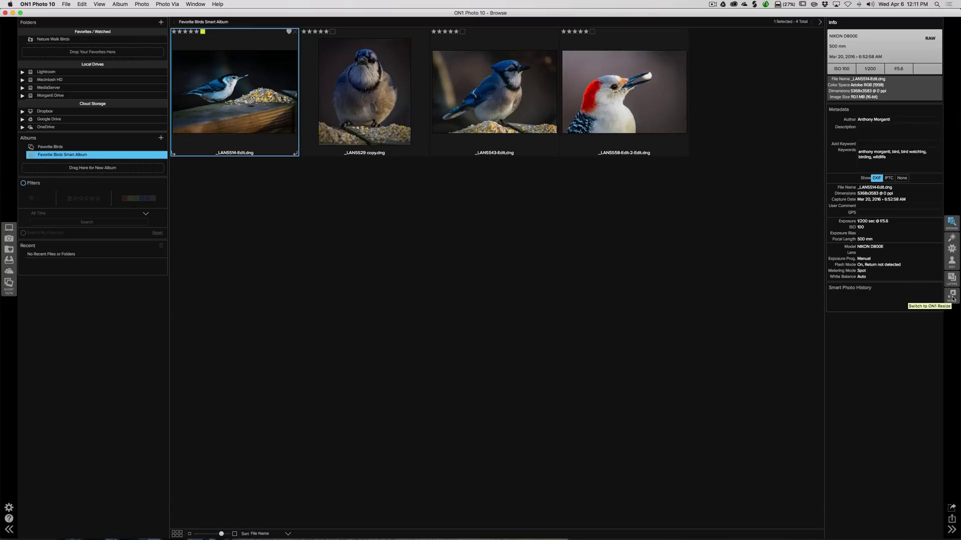
# - Open and cancel the export settings, glance at the sharing destinations, then deselect the photo
pyautogui.click(952, 508)
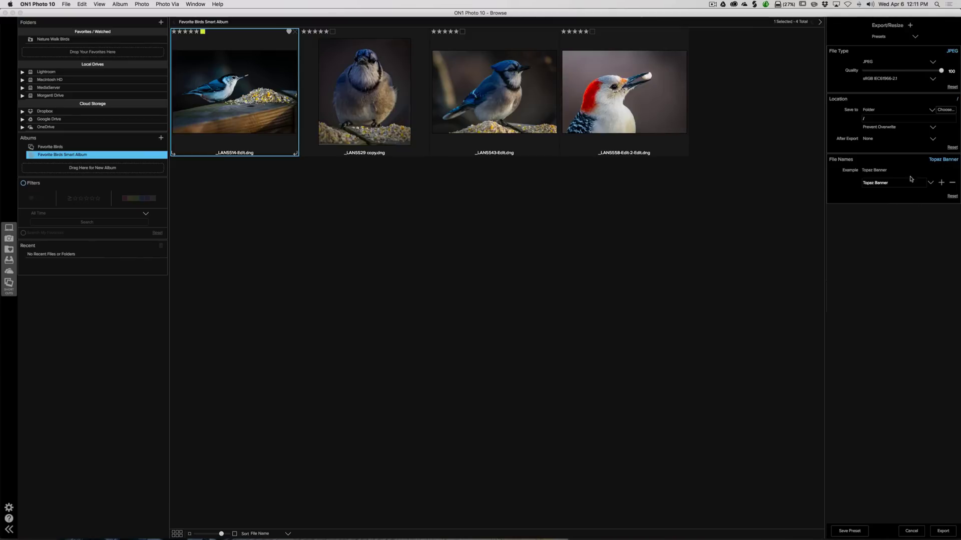
pyautogui.click(912, 531)
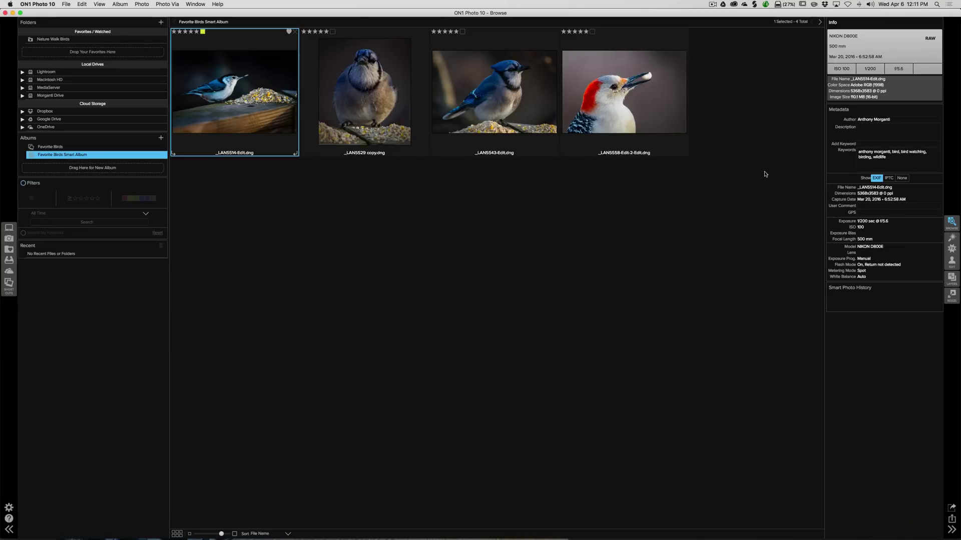
pyautogui.click(951, 519)
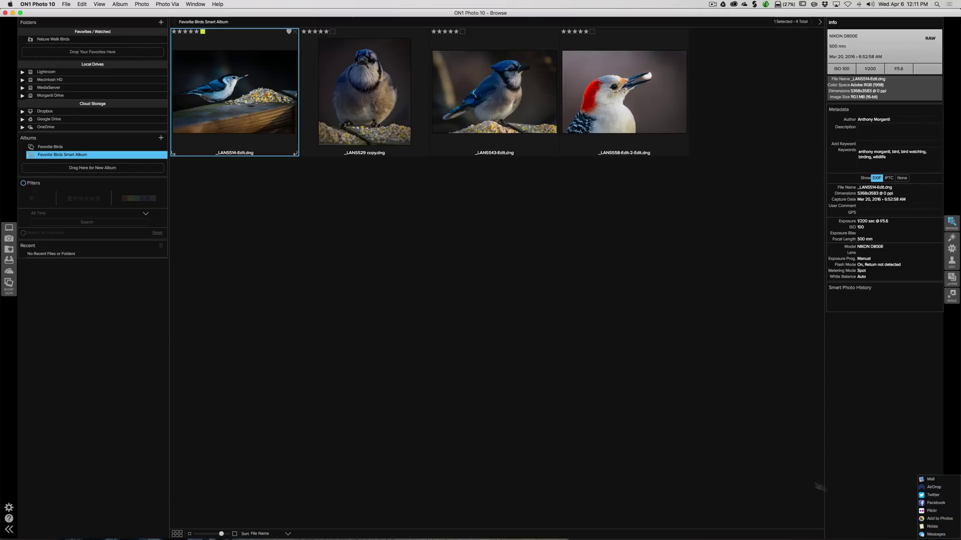
pyautogui.click(783, 463)
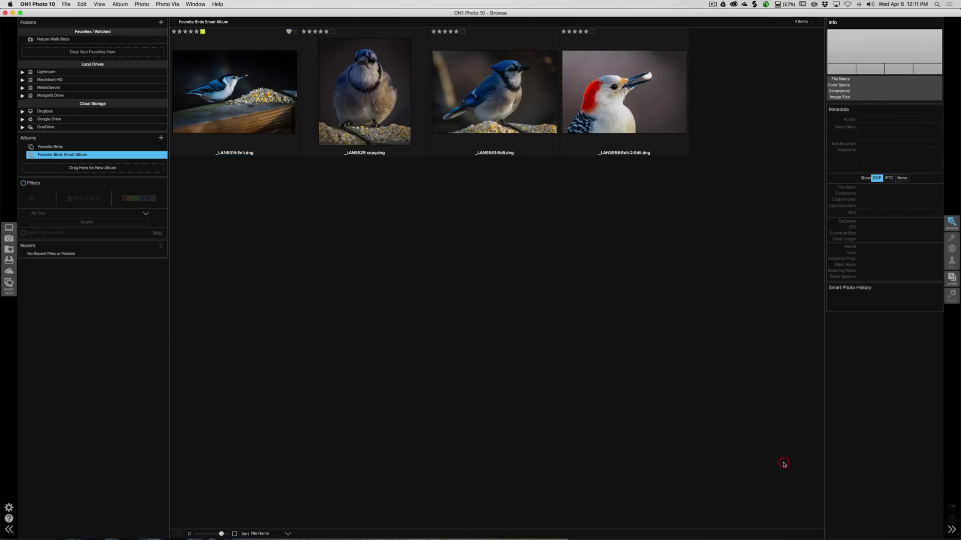
pyautogui.click(952, 530)
pyautogui.click(952, 530)
pyautogui.press('Tab')
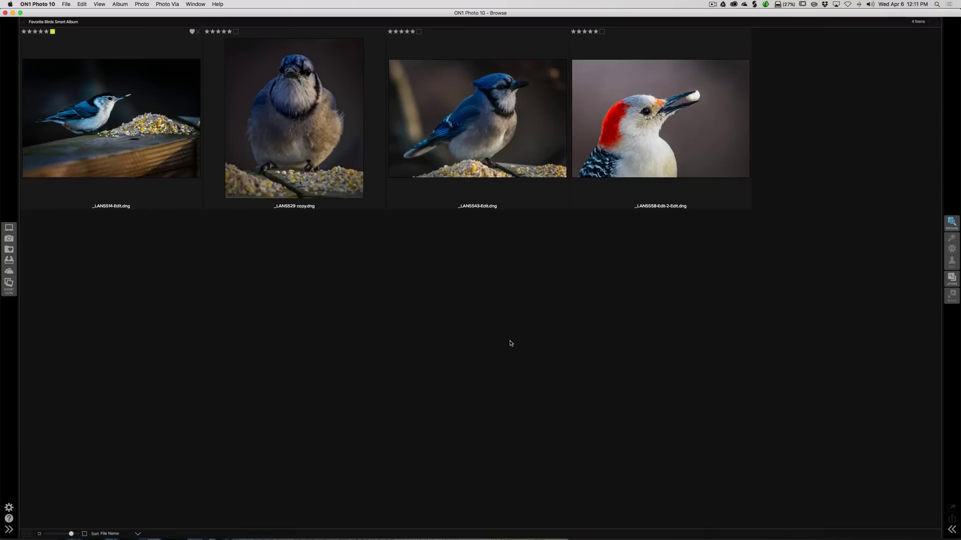
pyautogui.press('Tab')
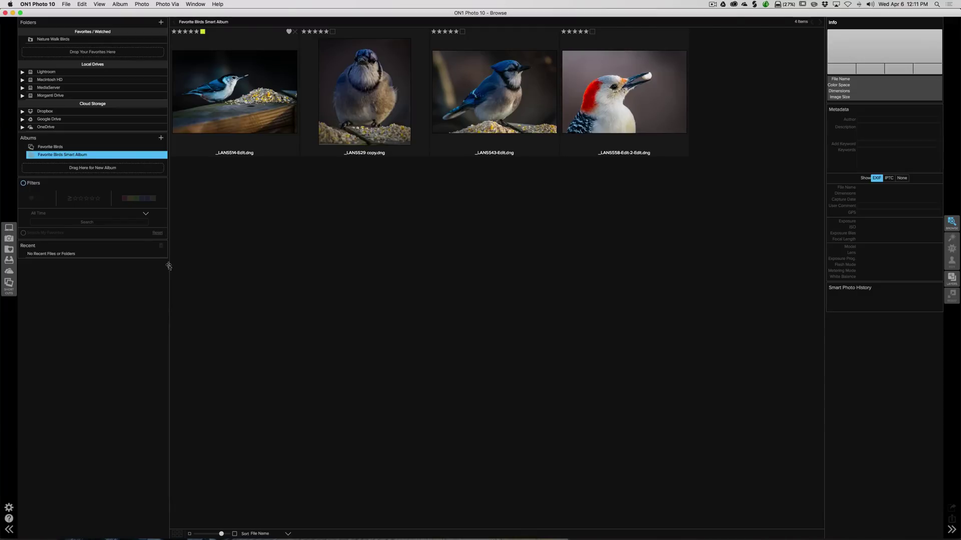
pyautogui.moveTo(169, 265)
pyautogui.mouseDown()
pyautogui.moveTo(126, 265)
pyautogui.moveTo(169, 270)
pyautogui.mouseUp()
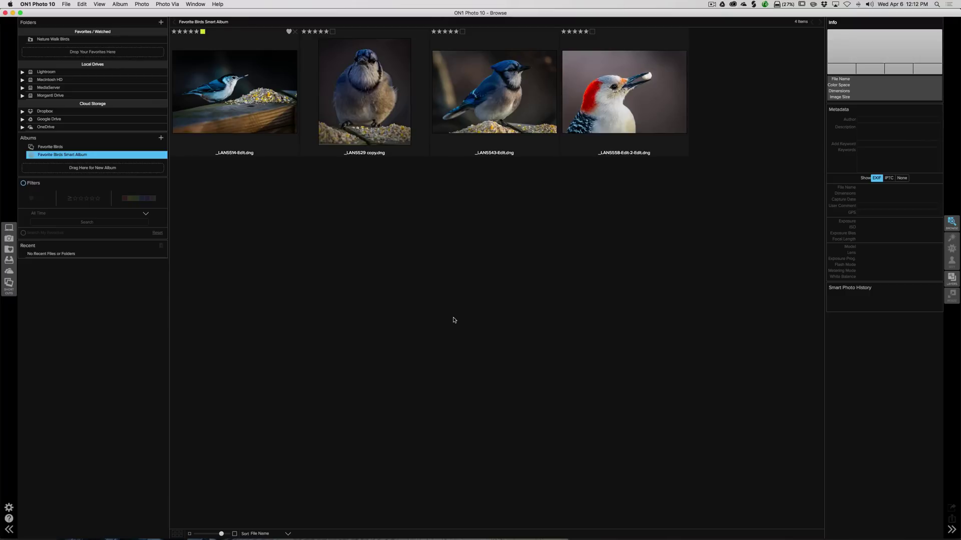
# - Select the woodpecker photo _LAN5558-Edit-2-Edit.dng to show its camera details
pyautogui.press('Left')
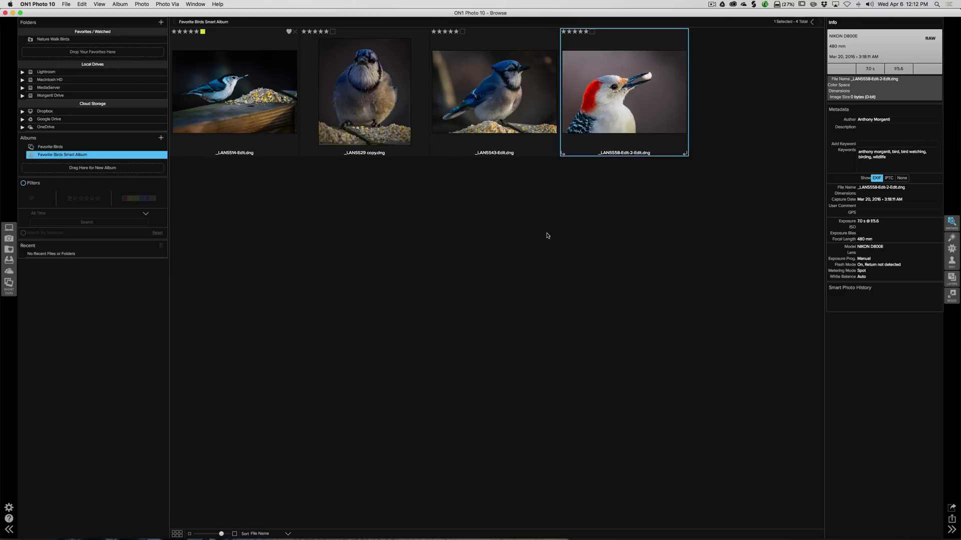